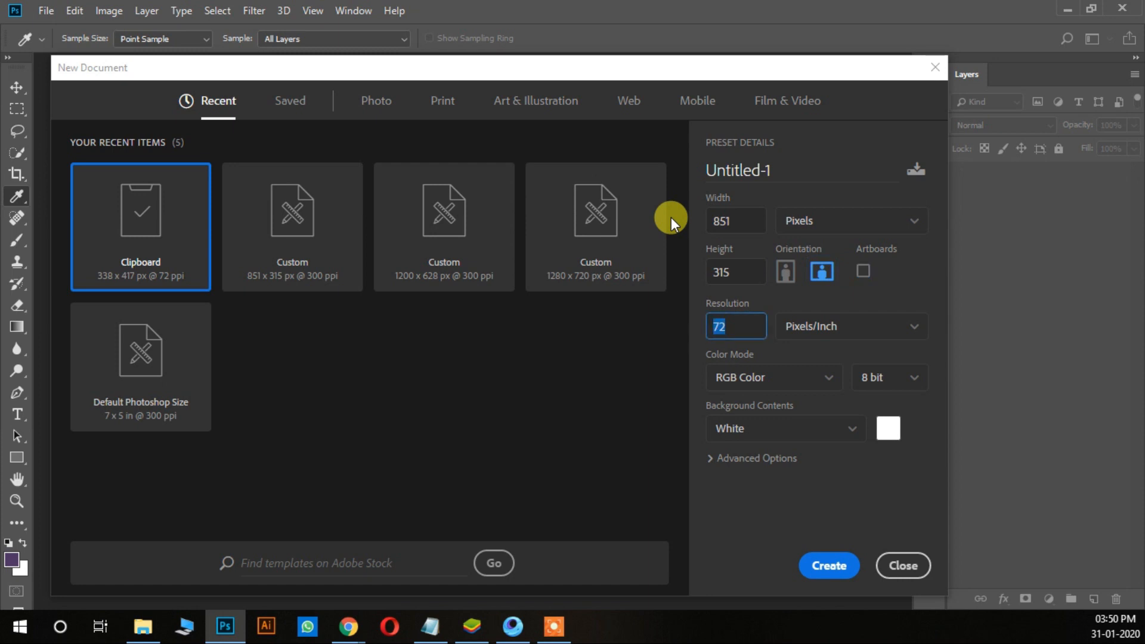
Step: Create the new 851 × 315 px document with its resolution set to 300 pixels/inch
text(300)
click(825, 561)
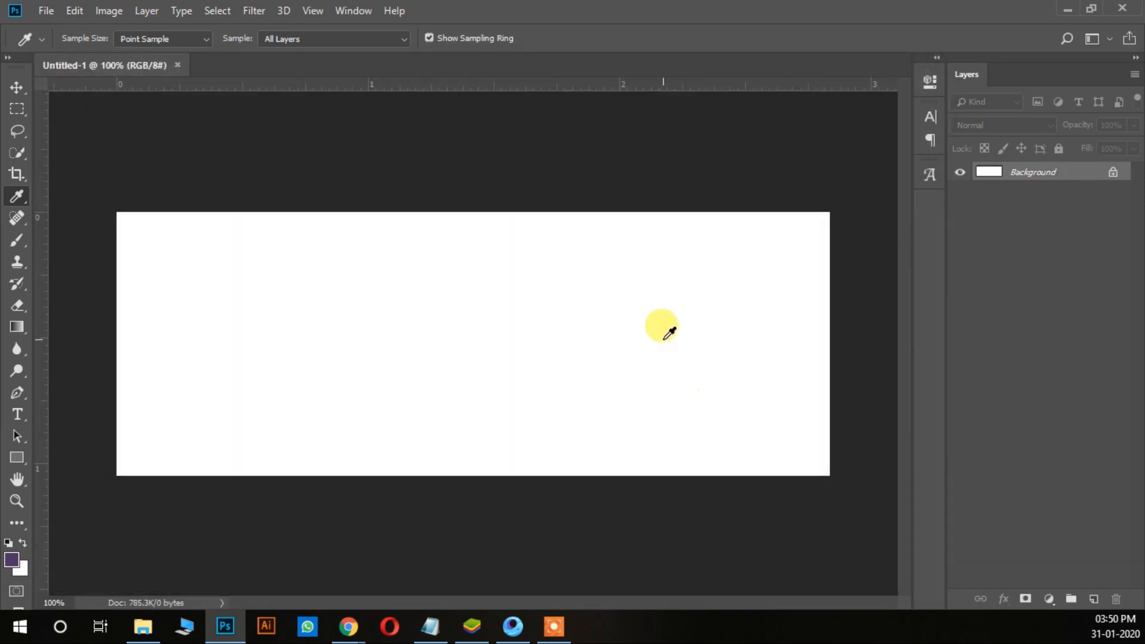
click(16, 88)
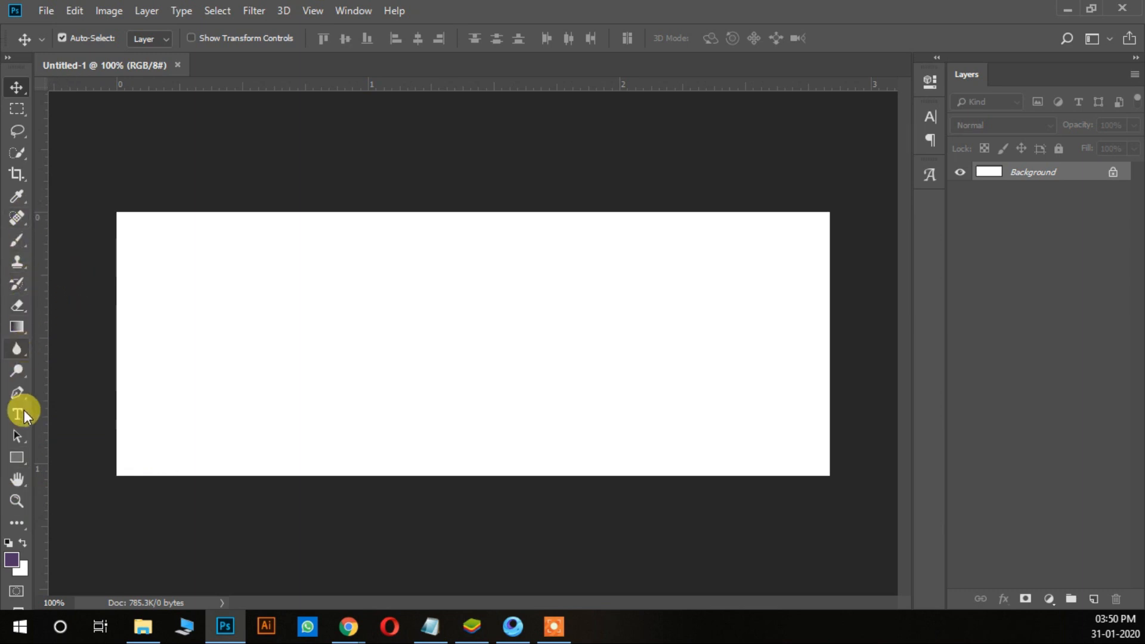
Step: Draw a rectangle about 876 × 154 px filled with purple #4f3467 across the lower part of the canvas
click(17, 457)
key(i)
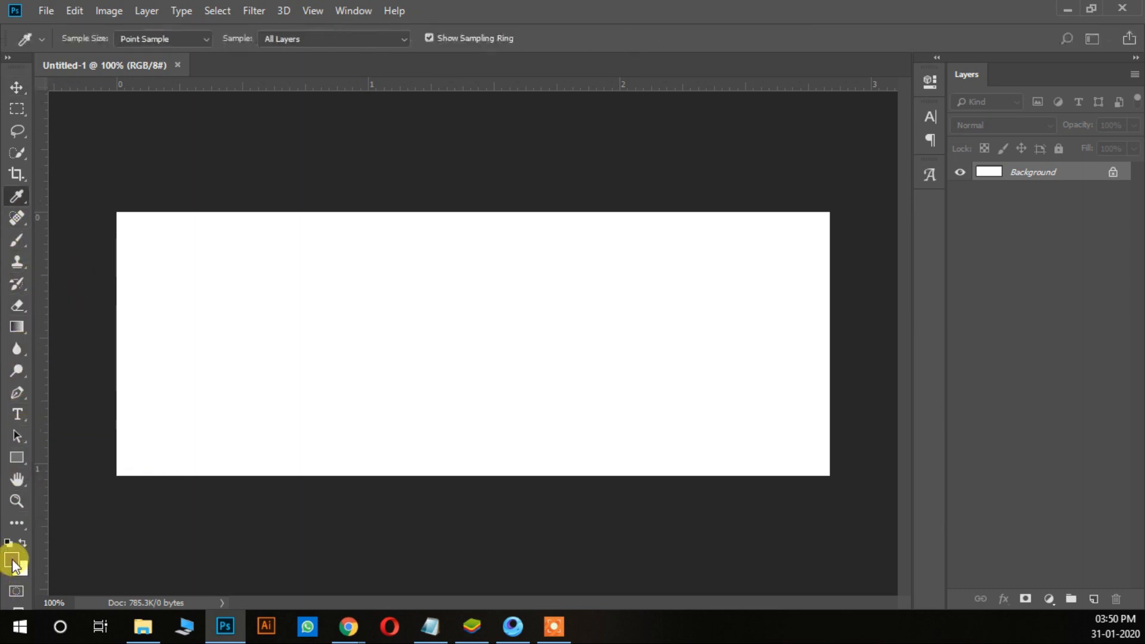
click(12, 559)
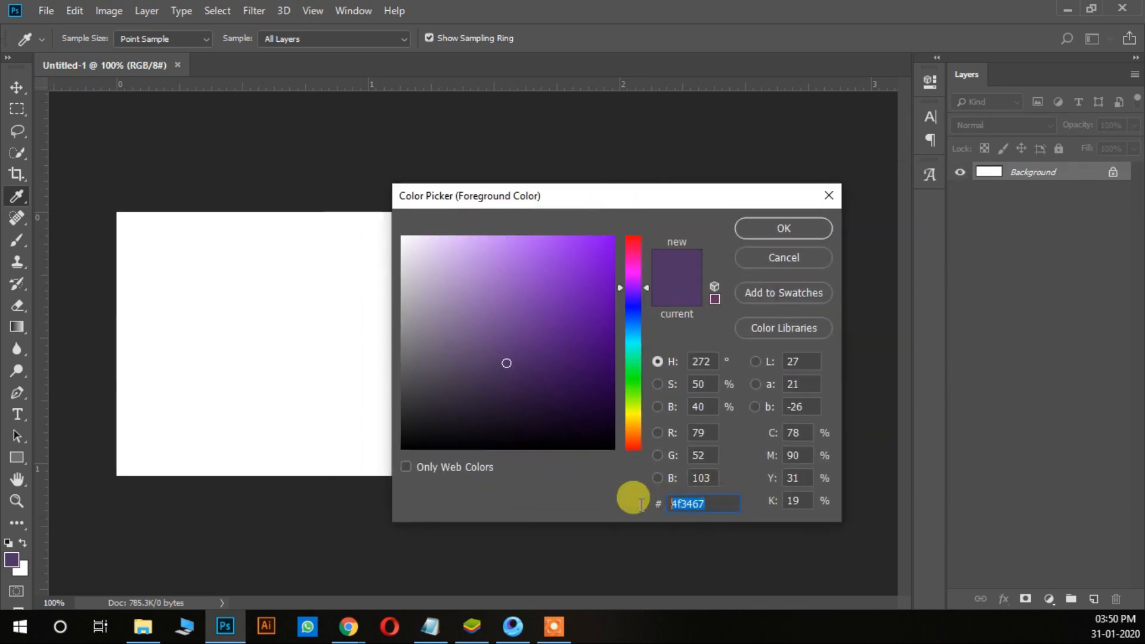
click(827, 196)
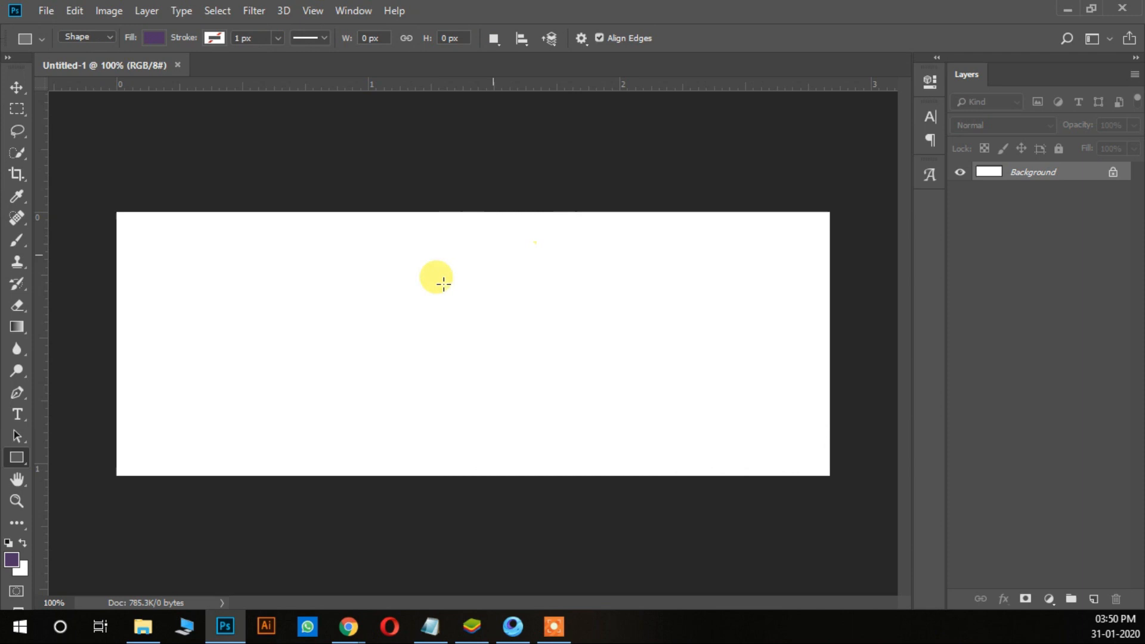
drag(108, 375, 846, 501)
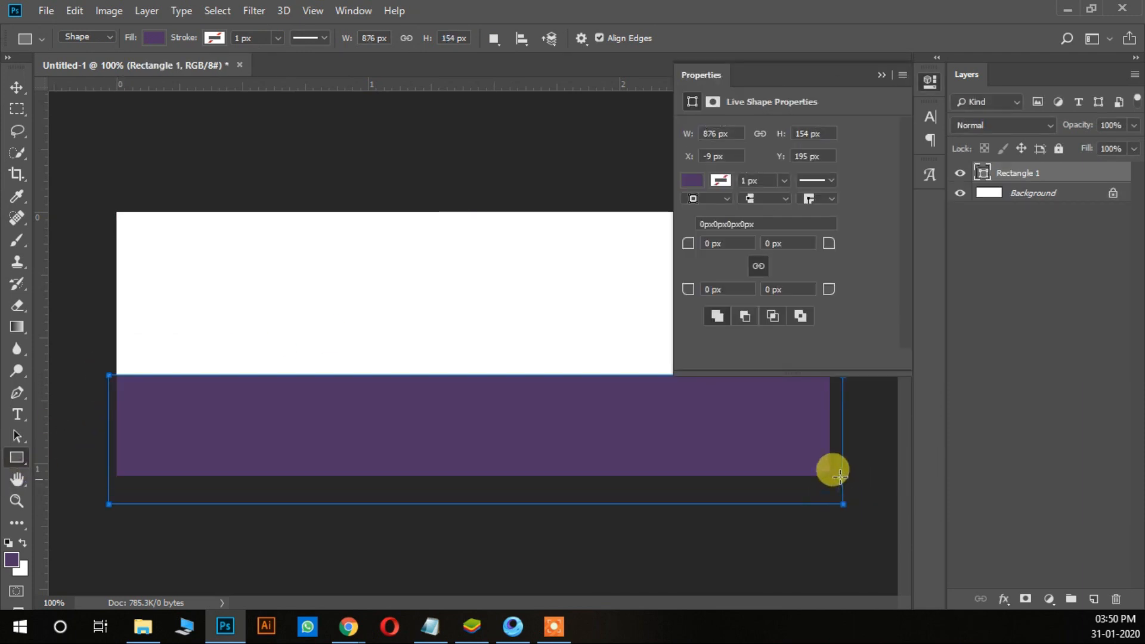
click(874, 78)
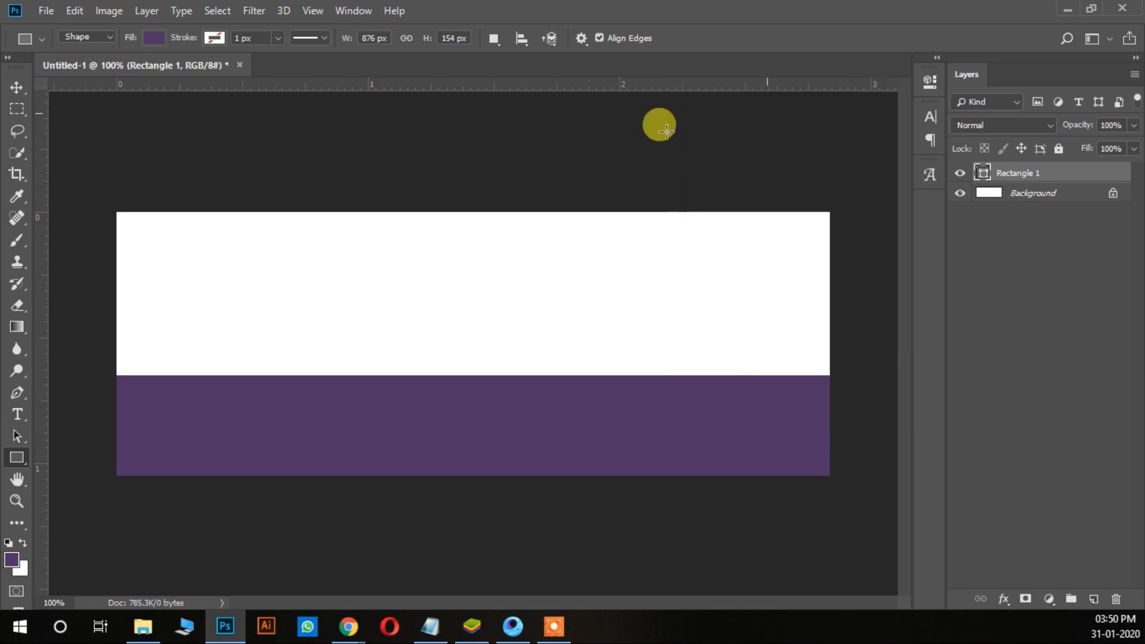
Step: Transform the purple rectangle so its left, right and lower edges line up with the canvas edges
click(17, 87)
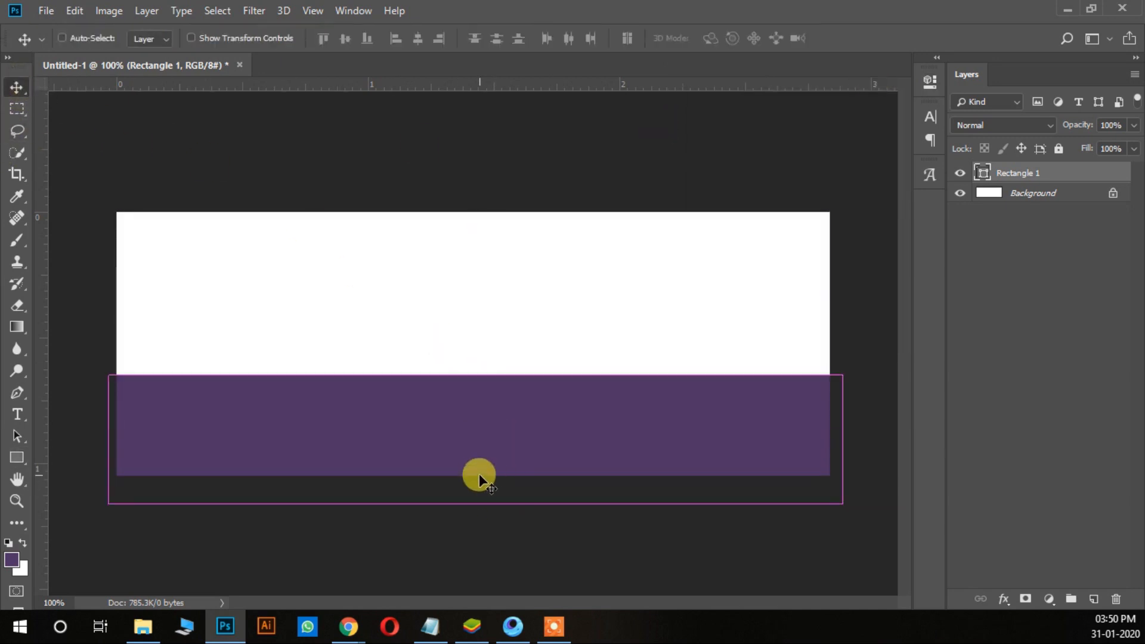
key(ctrl+t)
drag(481, 504, 471, 476)
drag(843, 426, 829, 425)
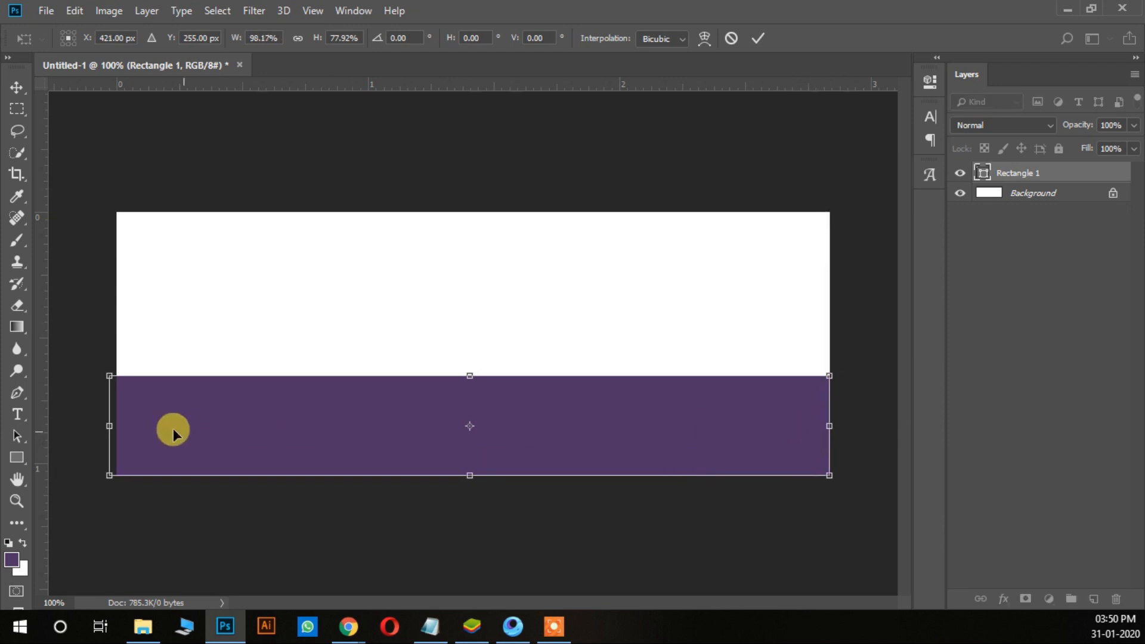
drag(109, 426, 117, 427)
key(Return)
Step: Open the photo one-beauty-female-winter-fashion_1139-824.jpg
click(38, 11)
click(72, 60)
double_click(196, 165)
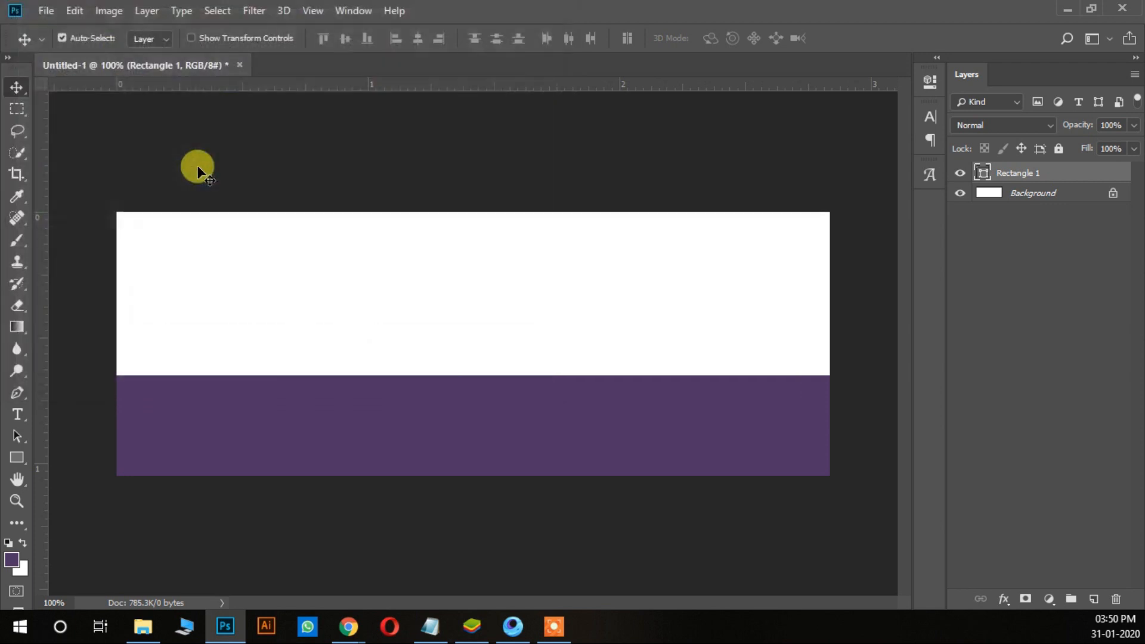
Step: Crop both sides of the photo to a portrait format that closely frames the woman
click(24, 173)
drag(213, 339, 297, 345)
drag(653, 334, 614, 341)
key(Return)
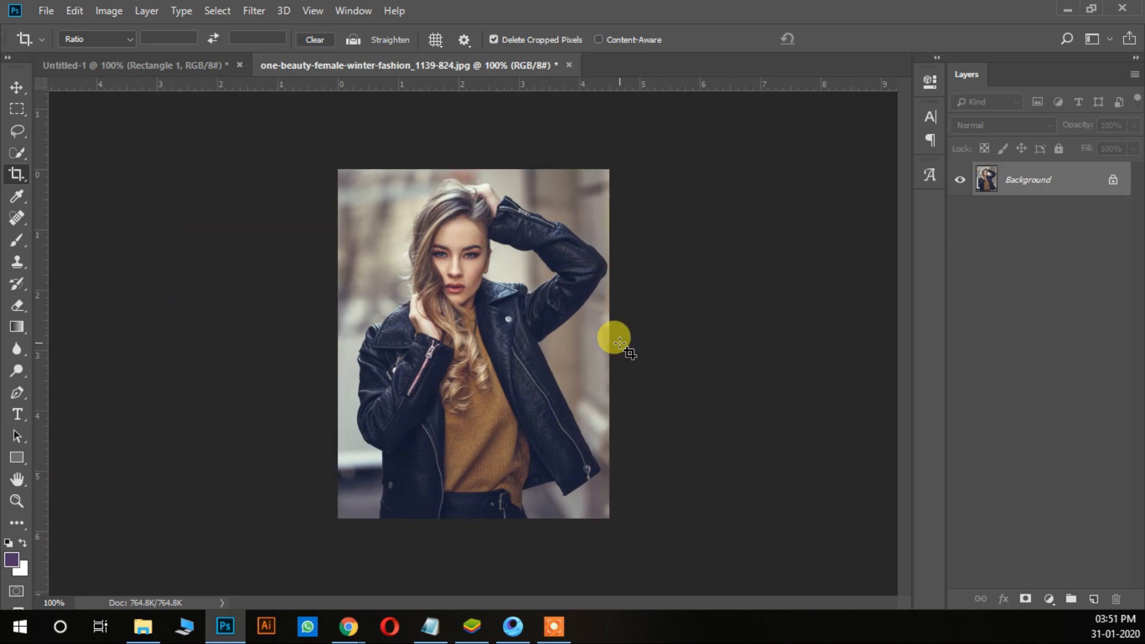
click(18, 173)
drag(334, 343, 334, 343)
key(Return)
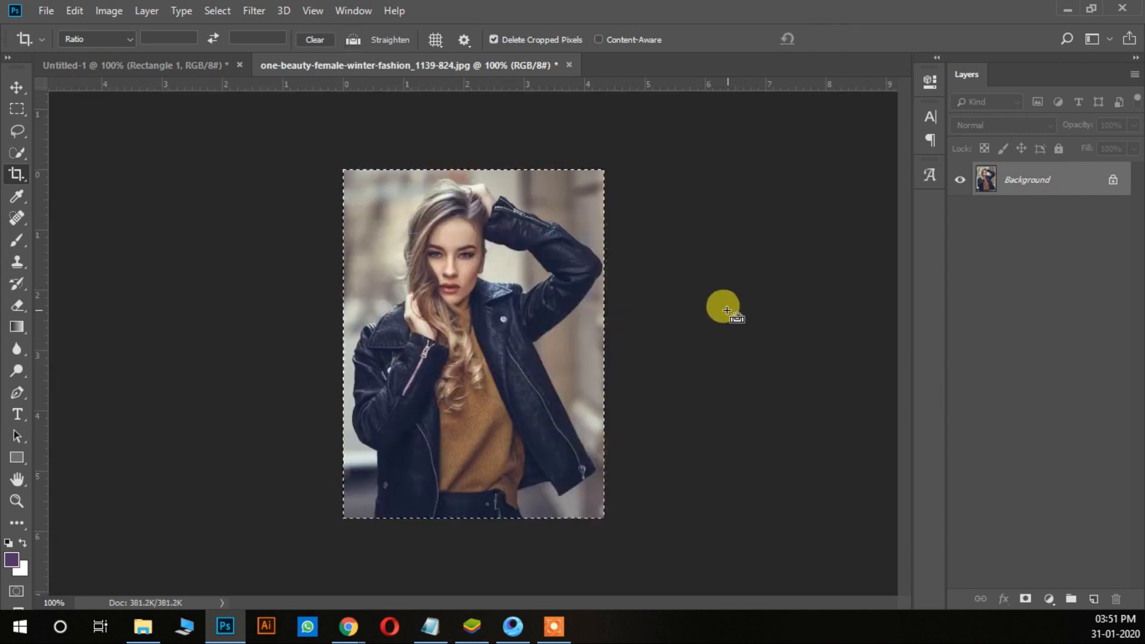
Step: Bring the cropped photo into the banner as a new layer, closing the photo file without saving and leaving the banner uncropped
click(568, 65)
click(549, 244)
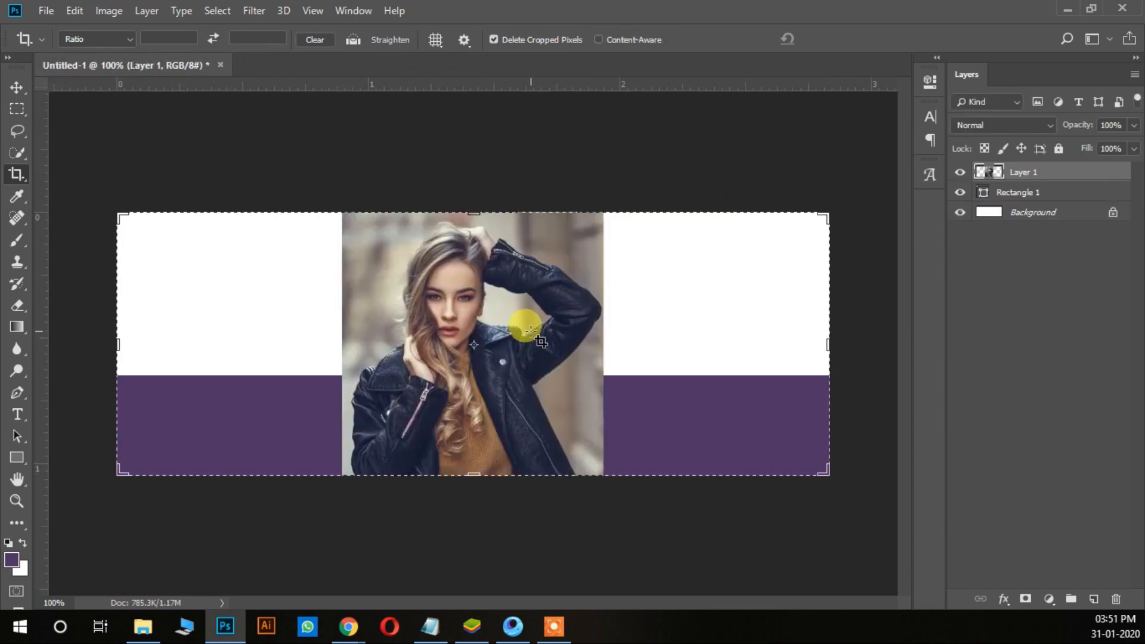
click(530, 337)
click(17, 87)
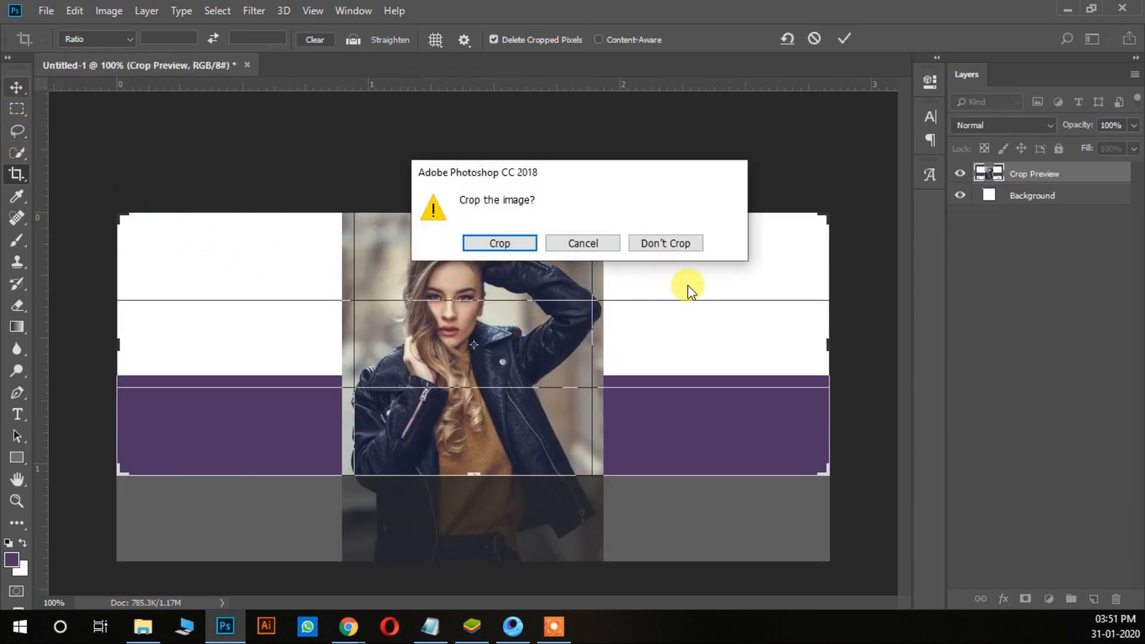
click(674, 244)
Step: Scale the photo to about 63% and place it in the banner's left half, vertically centred and nudged slightly left
key(ctrl+t)
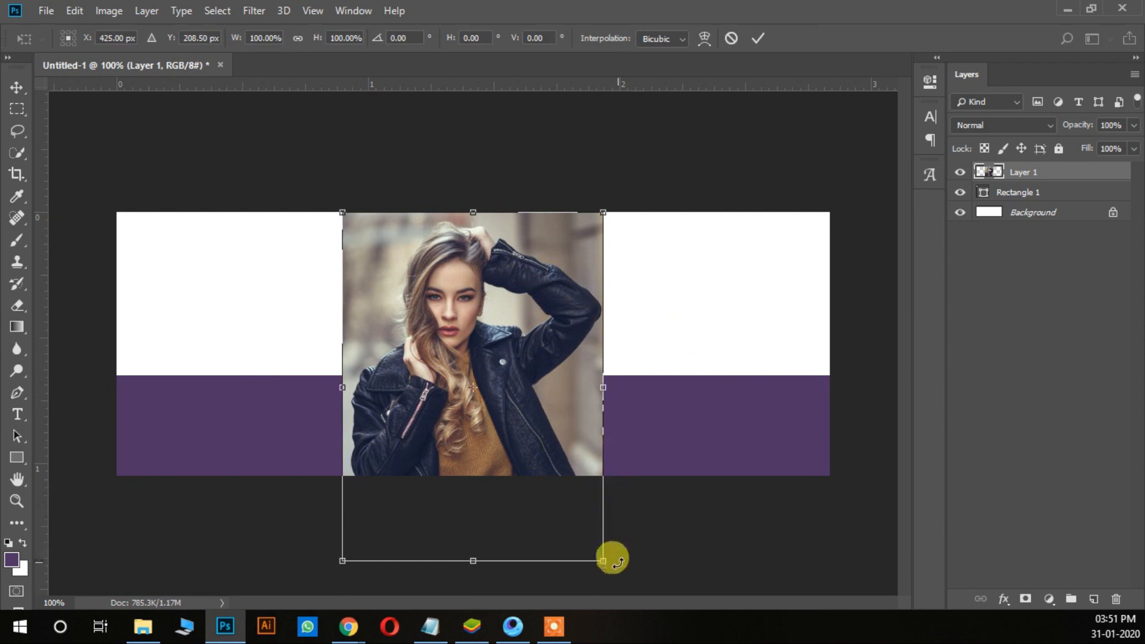
drag(590, 549, 531, 455)
drag(485, 409, 424, 421)
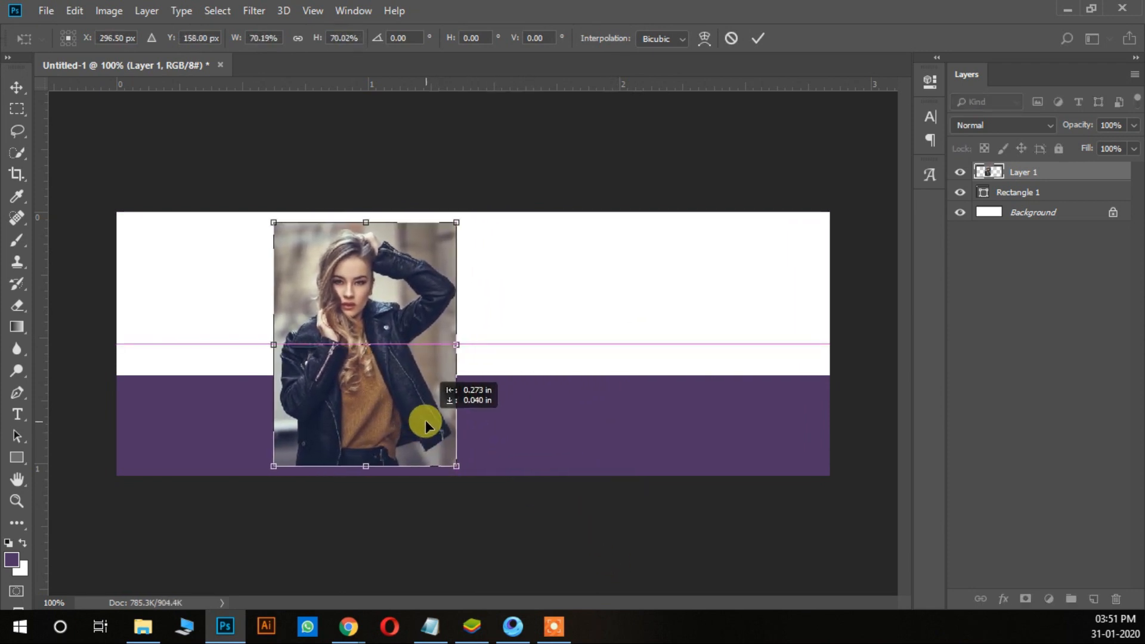
drag(456, 465, 435, 441)
drag(397, 384, 385, 408)
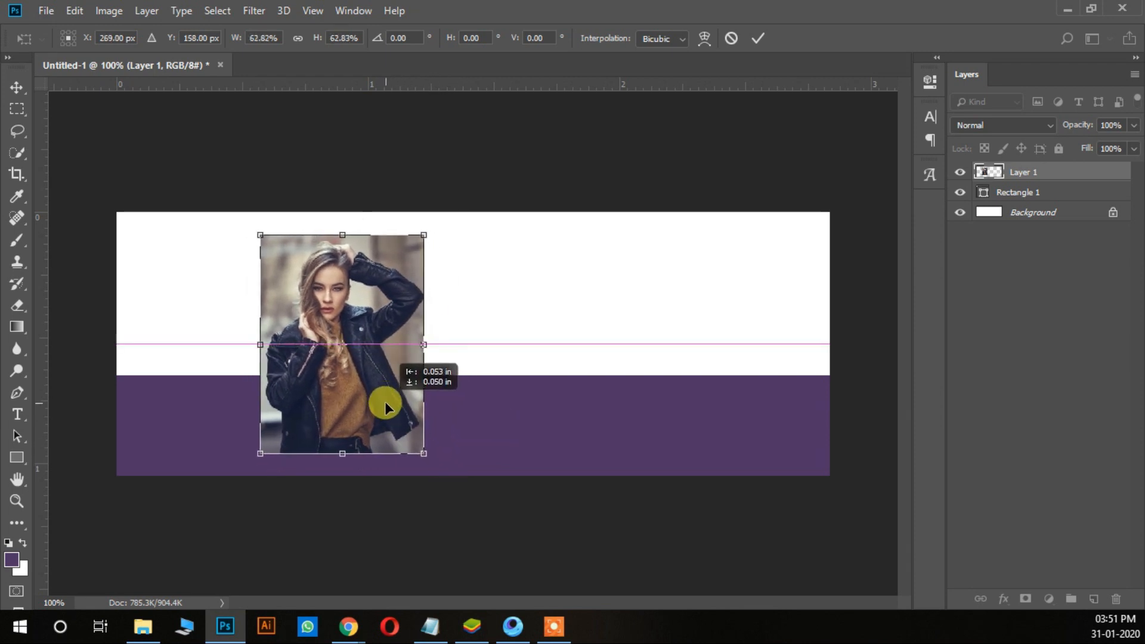
key(Return)
key(Left)
key(Left)
key(Left)
key(Left)
key(Left)
key(Left)
key(Left)
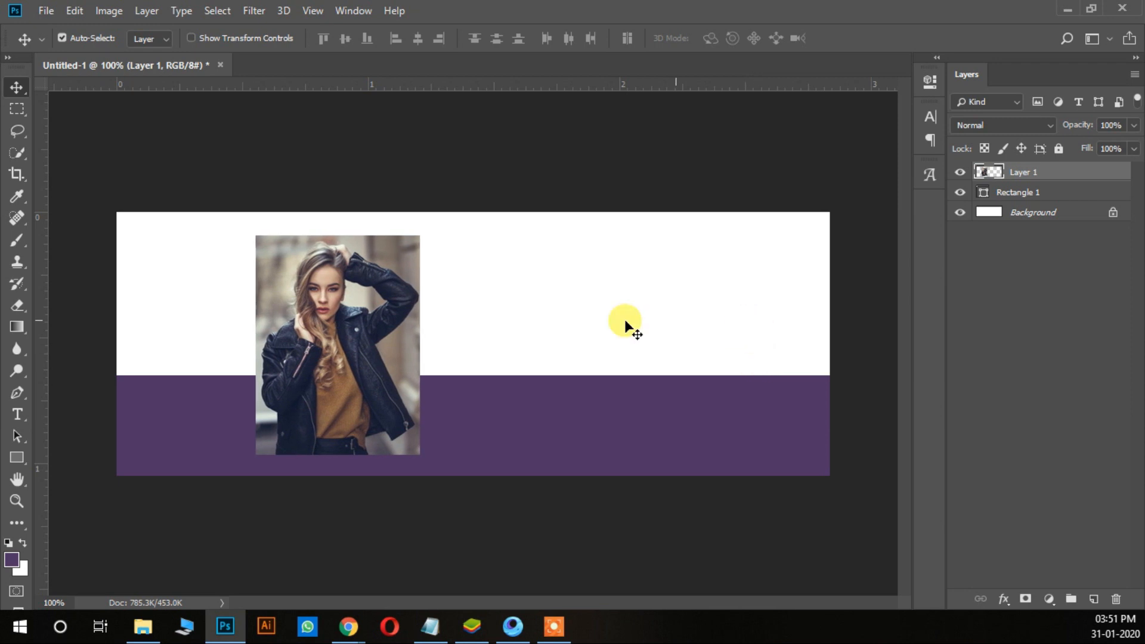
Step: Draw a purple rectangle about 79 × 68 px over the canvas's upper right corner and fit it to the canvas edges
click(17, 457)
drag(787, 203, 843, 251)
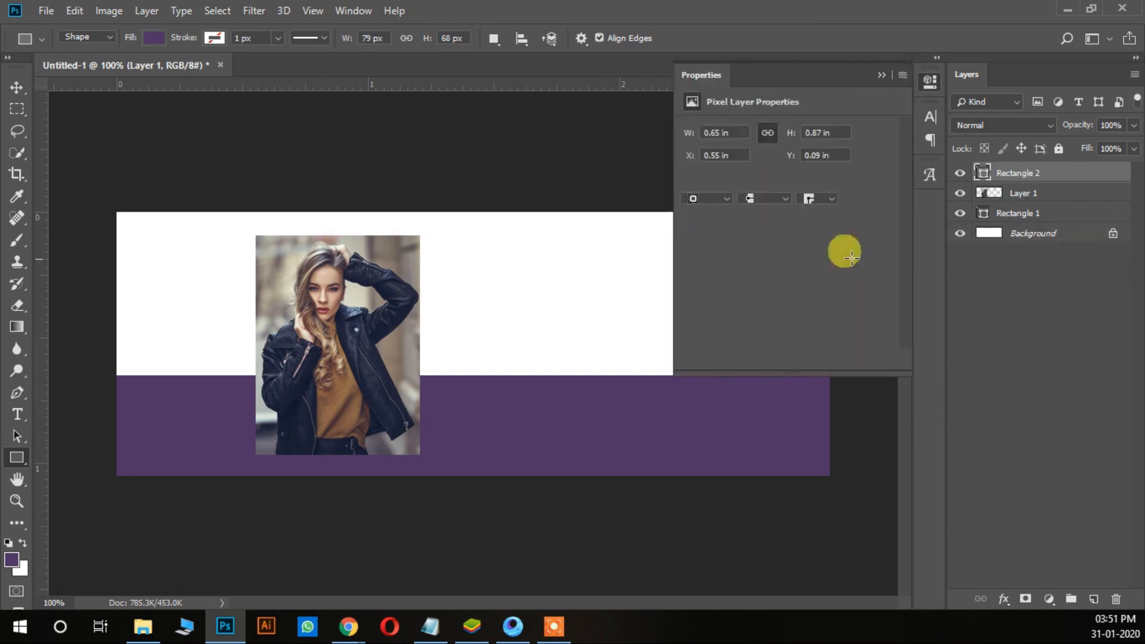
click(890, 79)
key(ctrl+t)
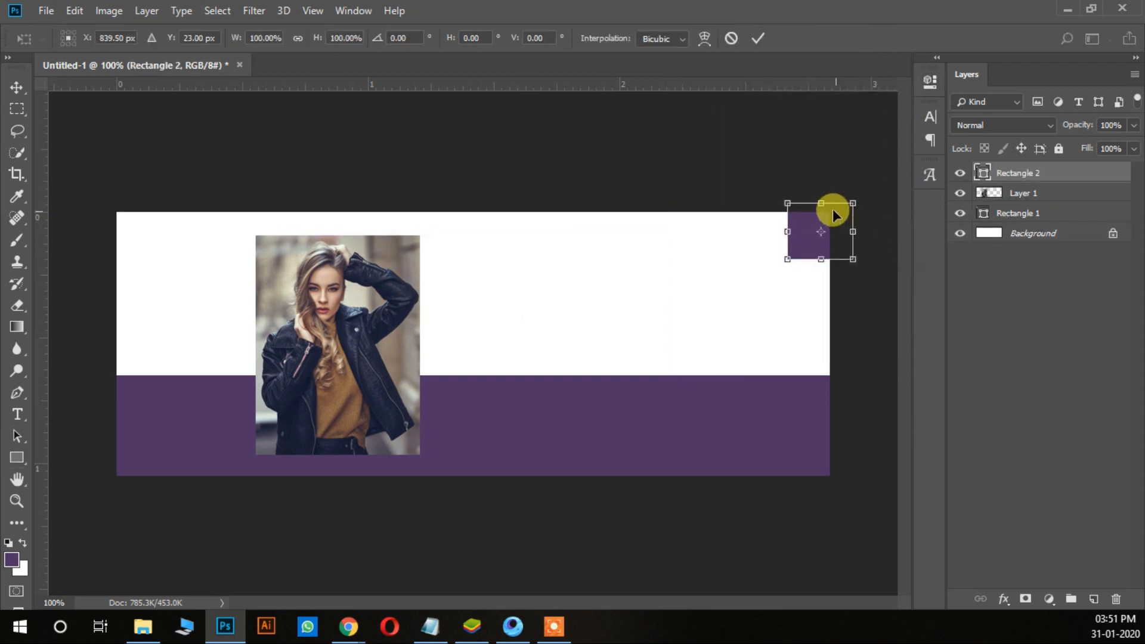
drag(824, 202, 838, 233)
key(Return)
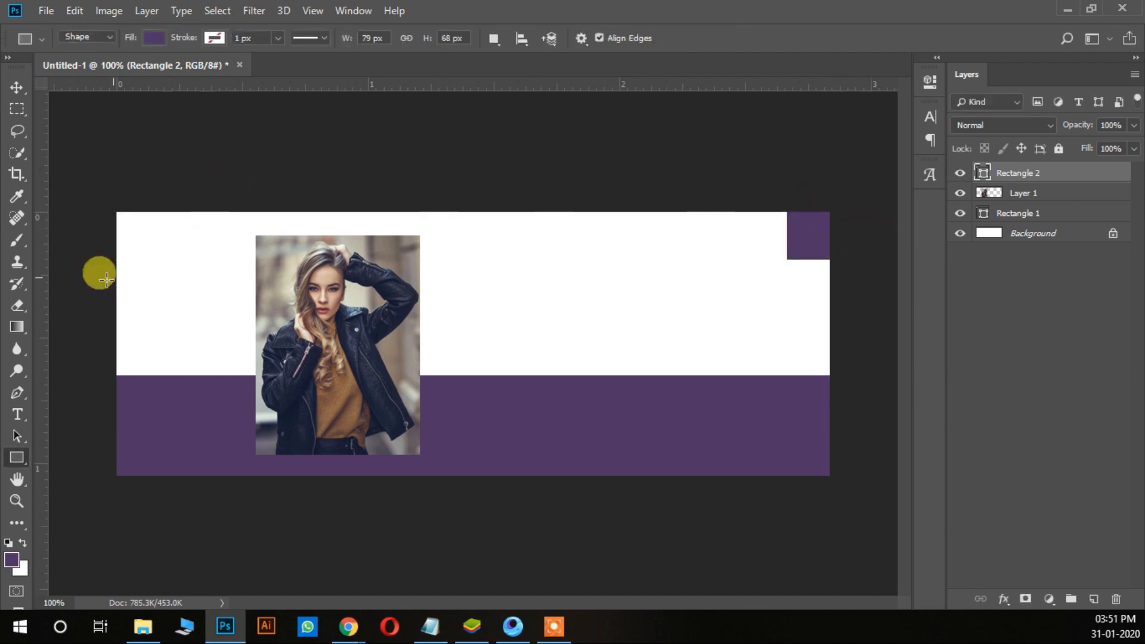
Step: Draw a rectangle about 59 × 62 px overlapping the lower left of the corner rectangle and remove its fill
drag(767, 225, 808, 267)
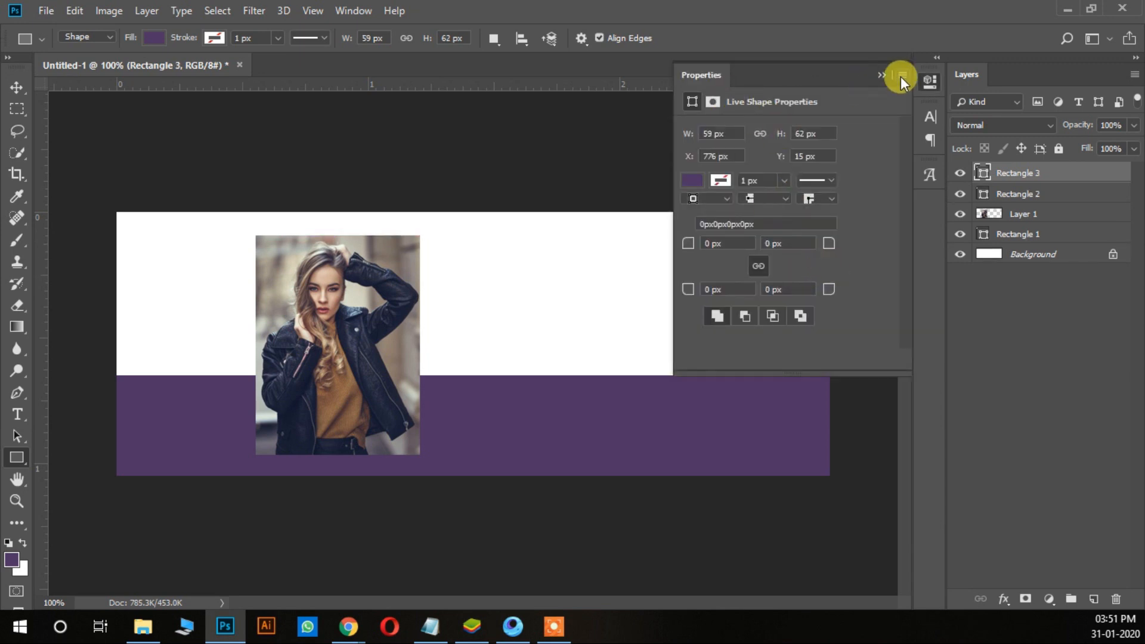
click(900, 76)
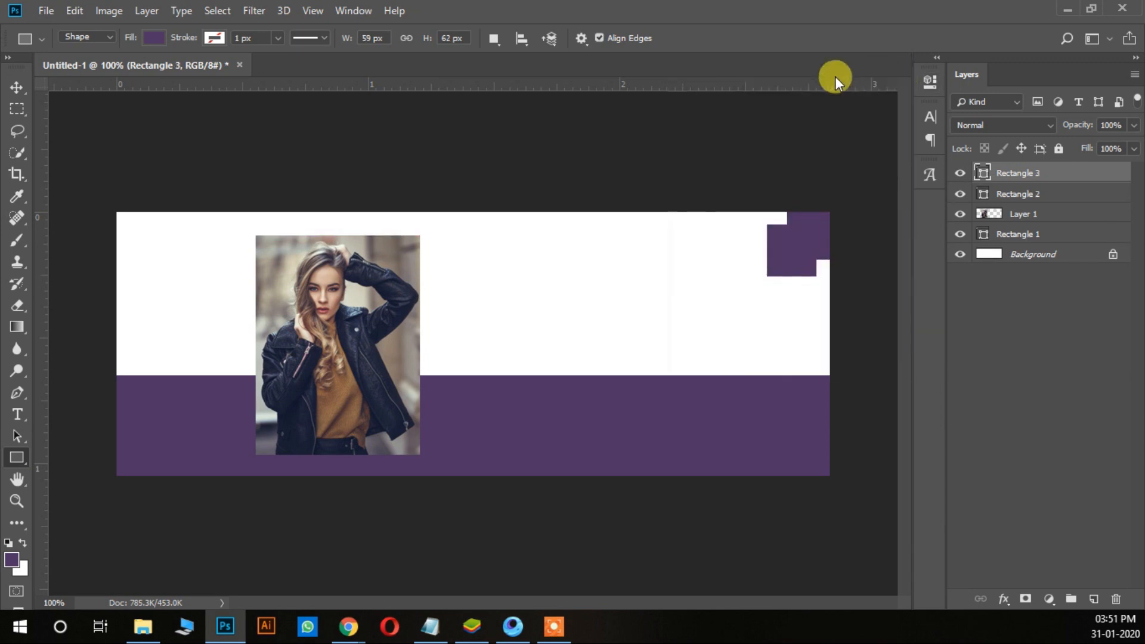
click(155, 41)
click(84, 70)
Step: Give the unfilled rectangle a 4 px stroke in purple #4f3467
click(214, 37)
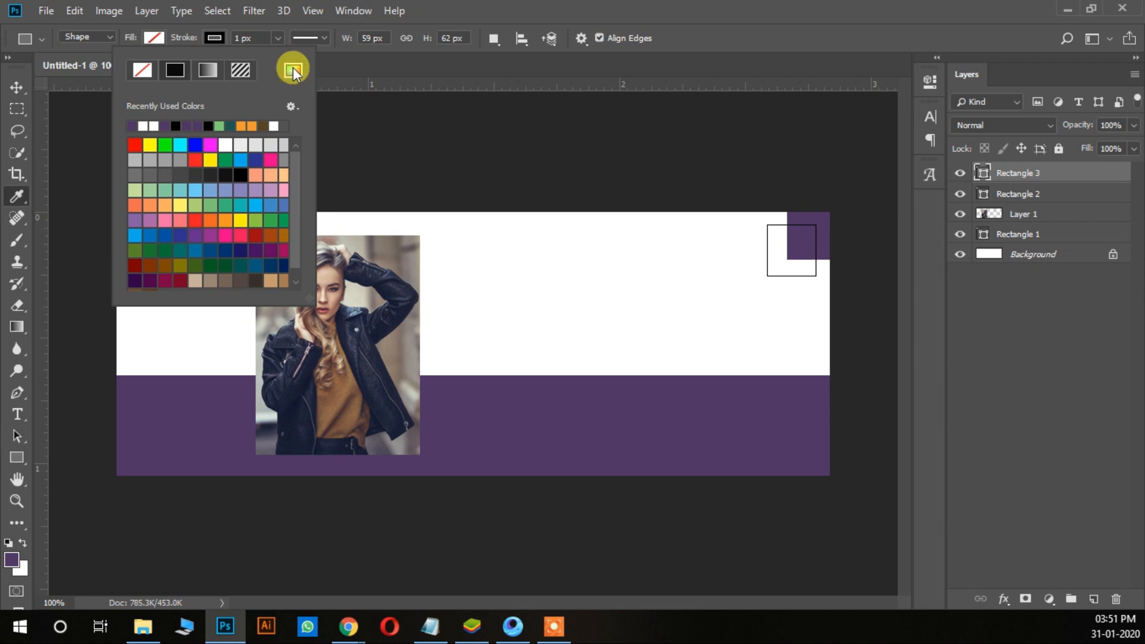
click(292, 70)
click(217, 409)
click(755, 227)
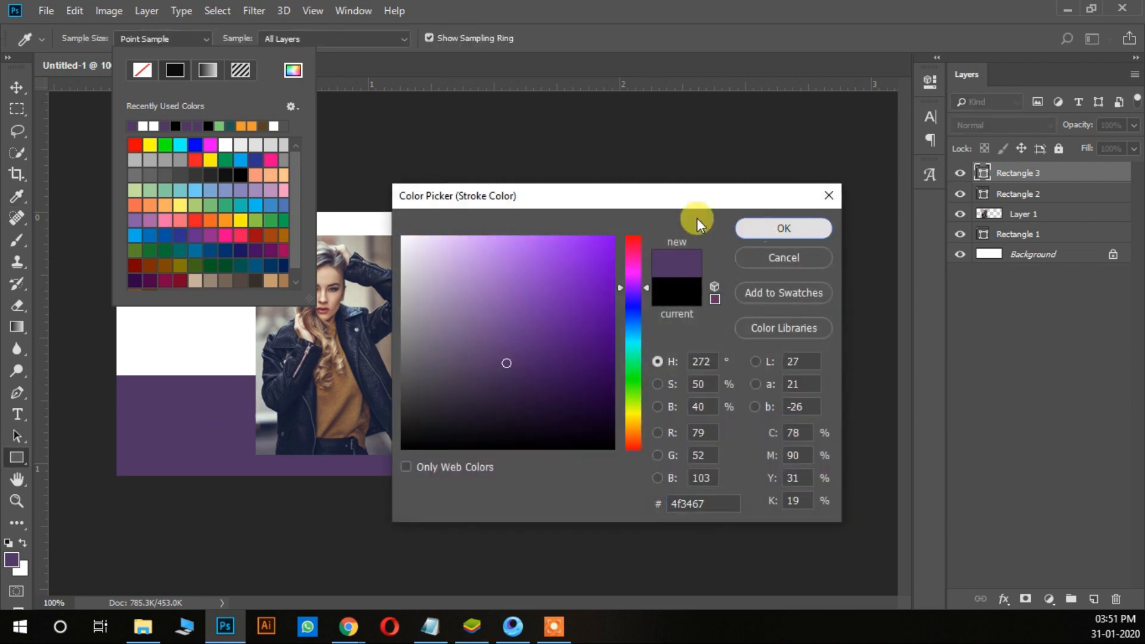
click(257, 38)
click(261, 40)
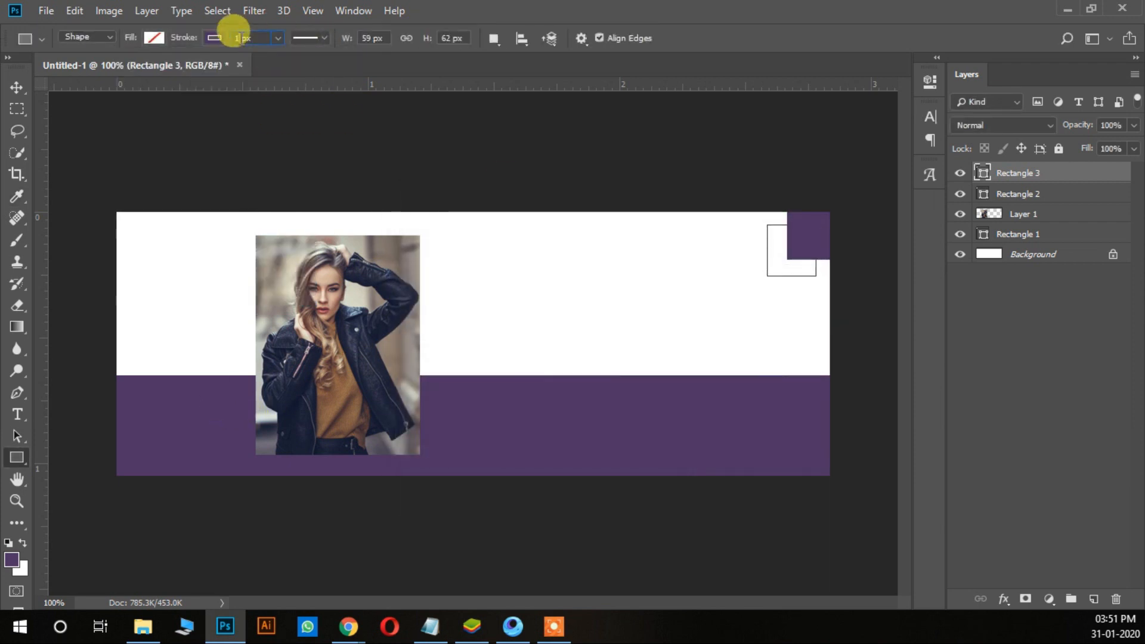
Step: Nudge the outlined rectangle 3 px to the right and move its layer below Rectangle 2
click(15, 89)
key(ctrl+t)
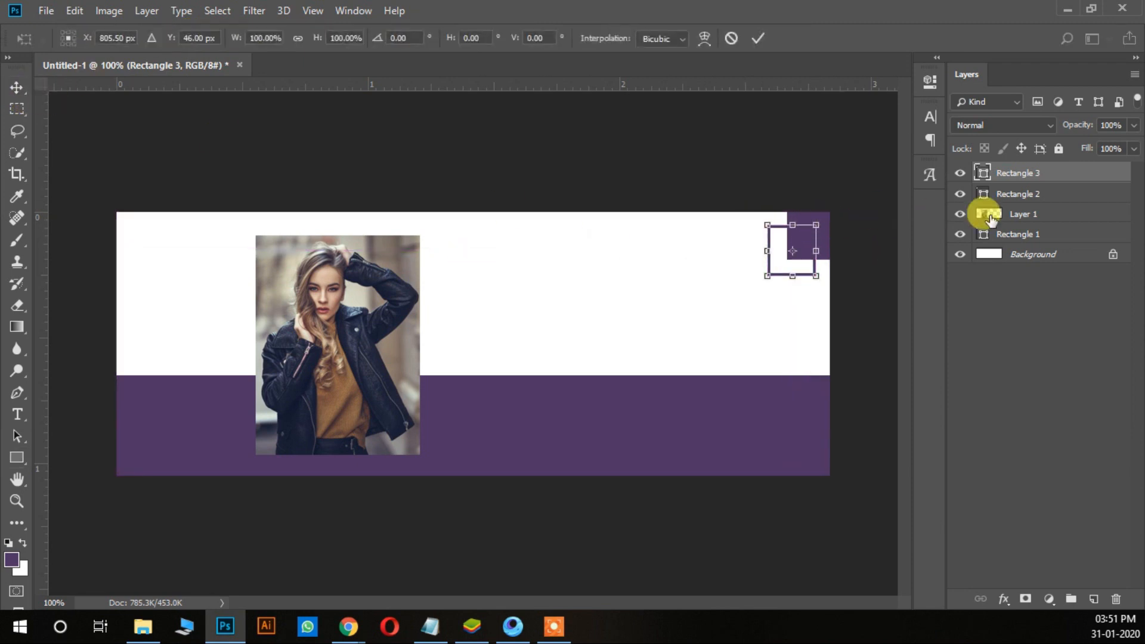
key(Right)
key(Right)
key(Right)
key(Right)
key(Right)
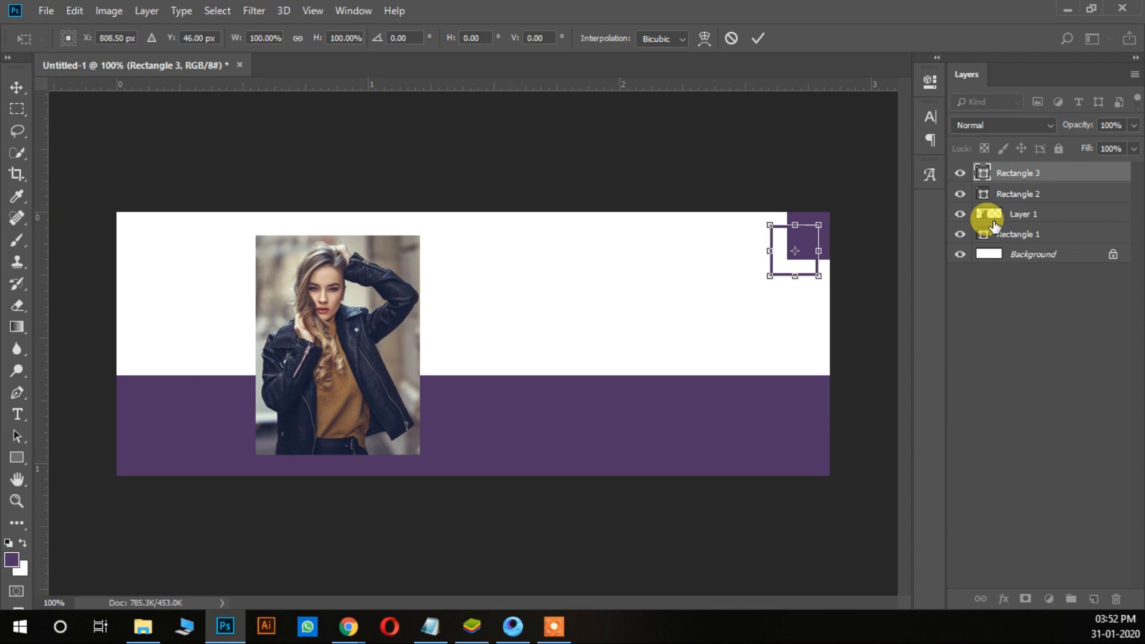
key(Return)
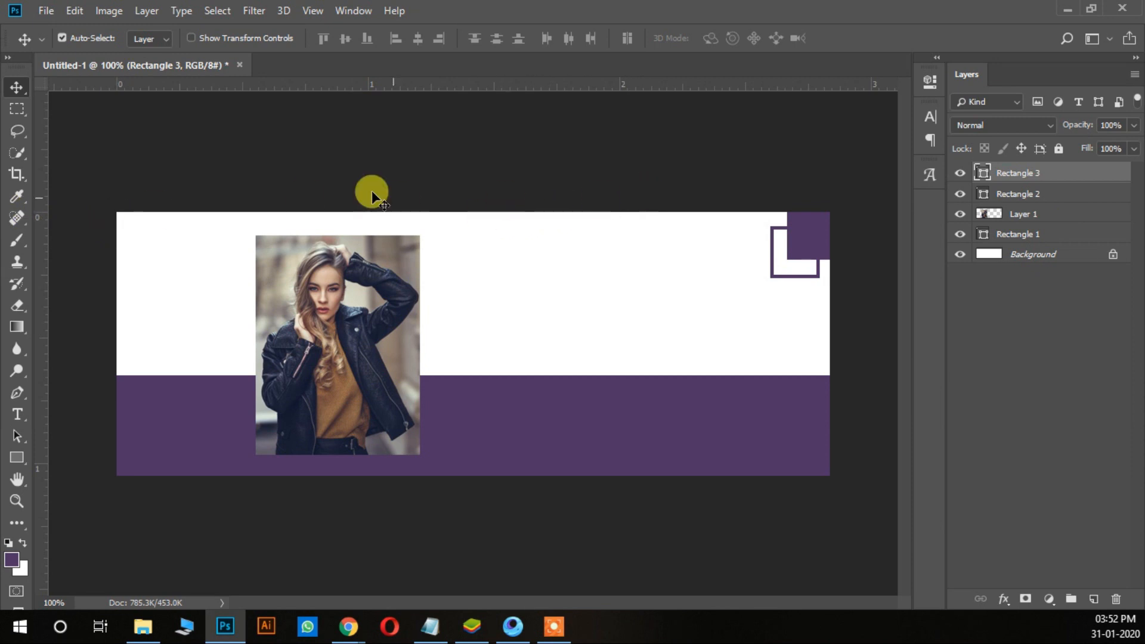
drag(1035, 177, 1035, 197)
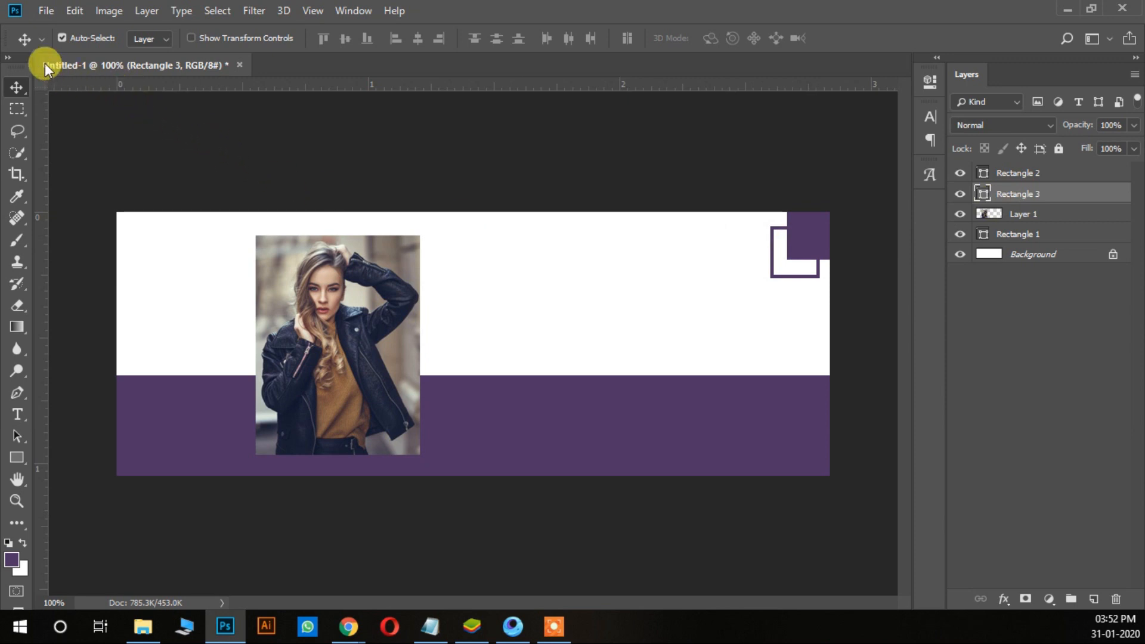
Step: Draw a purple outlined frame about 151 × 258 px over the photo, starting slightly above its upper edge
click(18, 453)
mouse_move(272, 222)
mouse_down()
mouse_move(407, 430)
mouse_move(398, 438)
mouse_up()
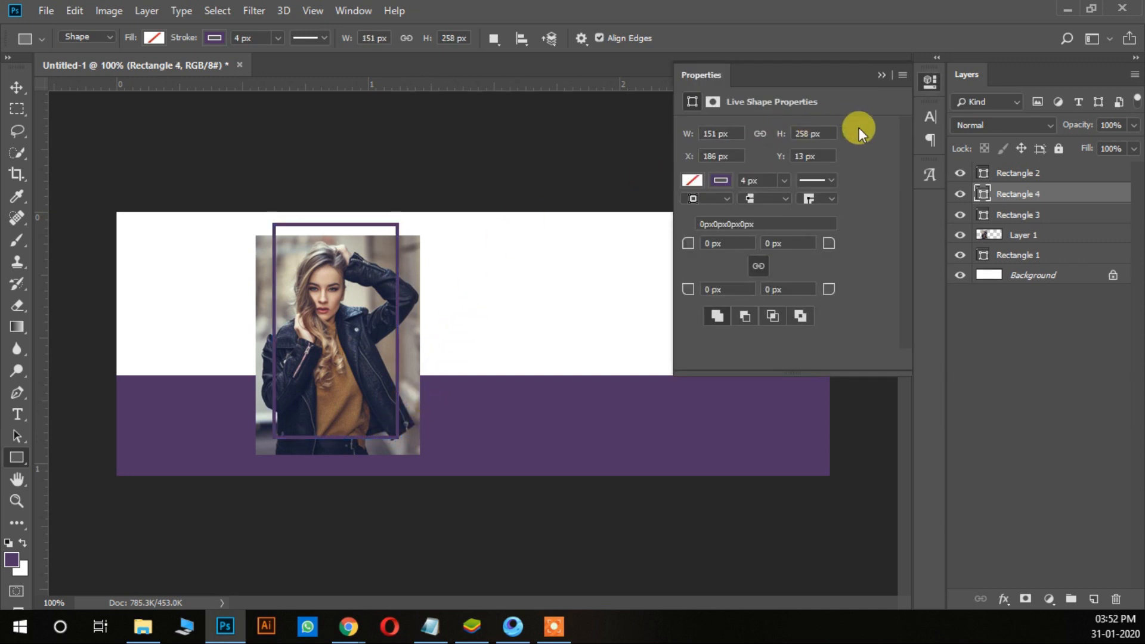
click(881, 75)
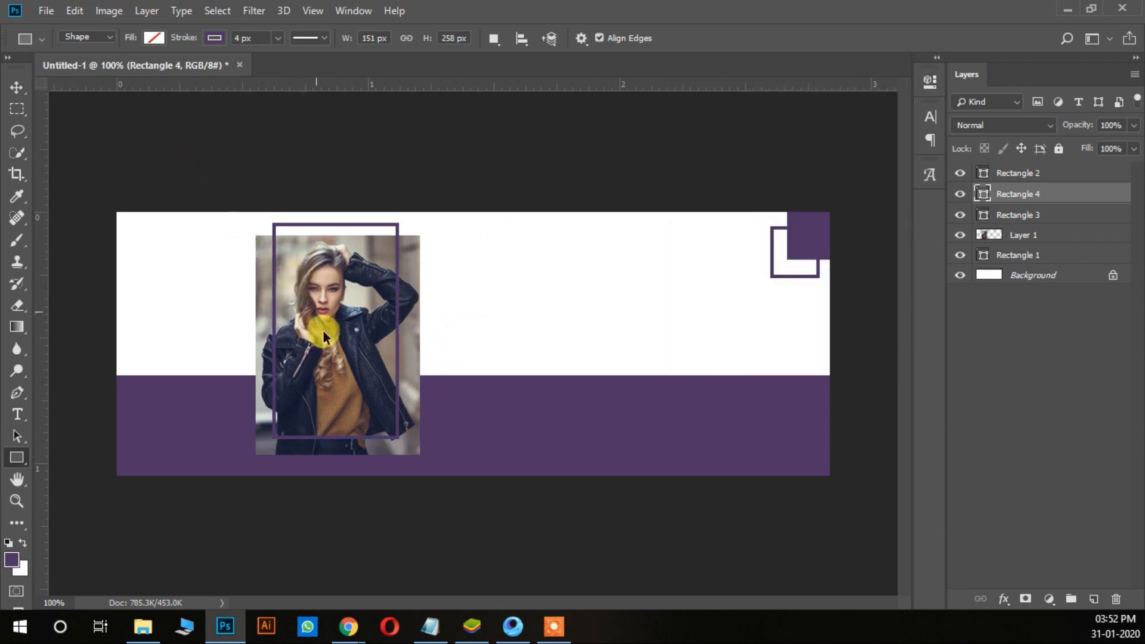
Step: Widen the frame on both sides and extend its lower edge so these sit just inside the photo's edges
key(ctrl+t)
drag(272, 331, 260, 334)
drag(332, 441, 332, 447)
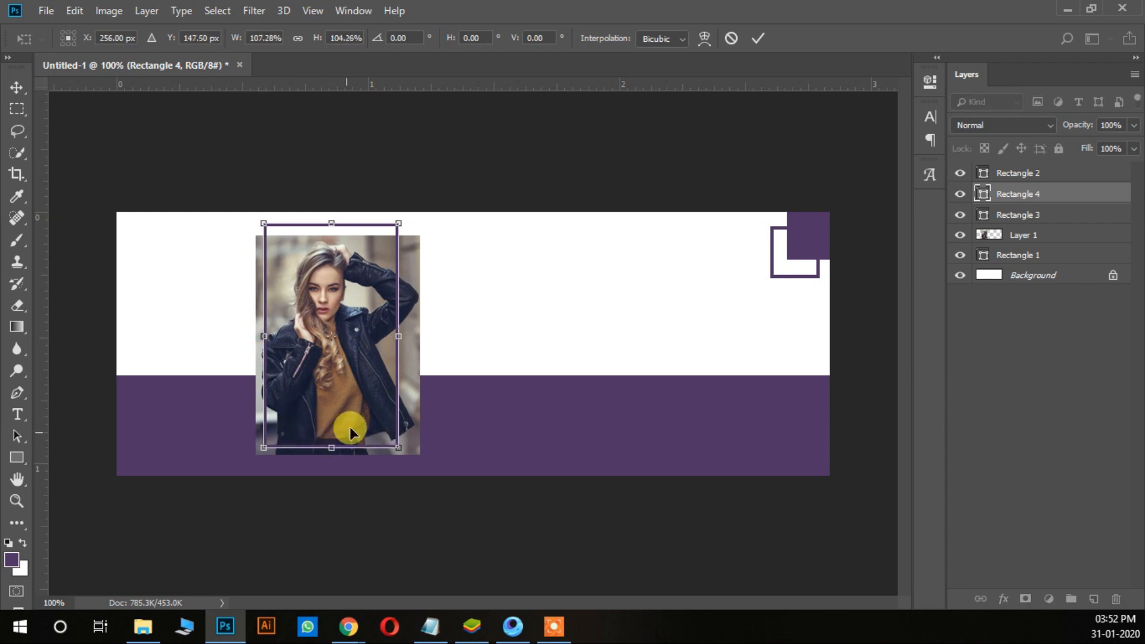
drag(399, 334, 418, 340)
key(Return)
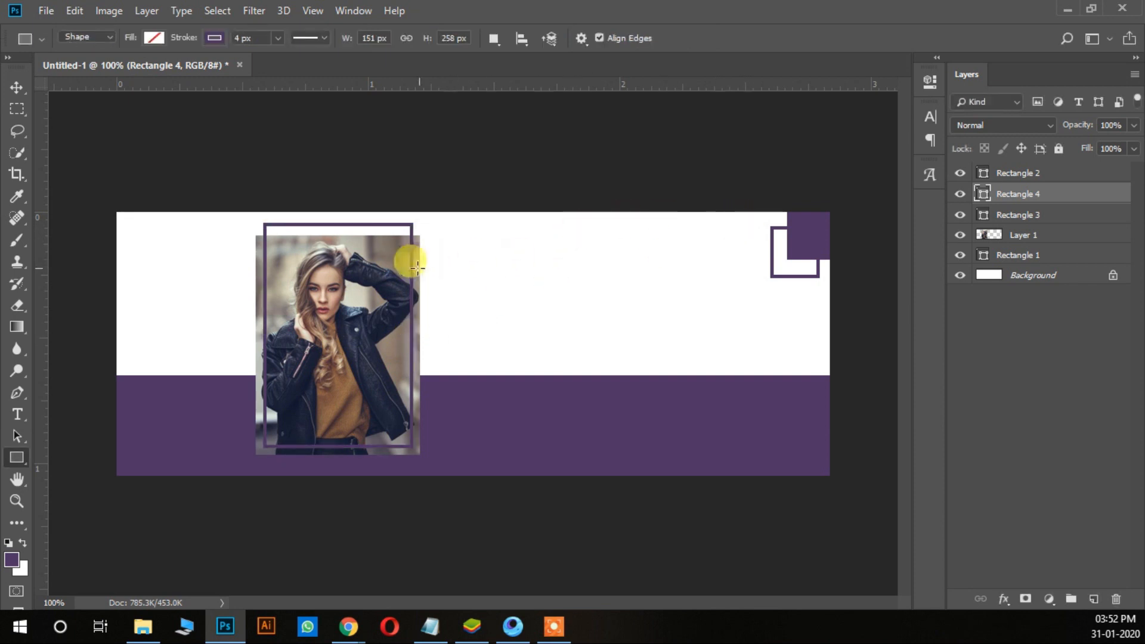
click(16, 88)
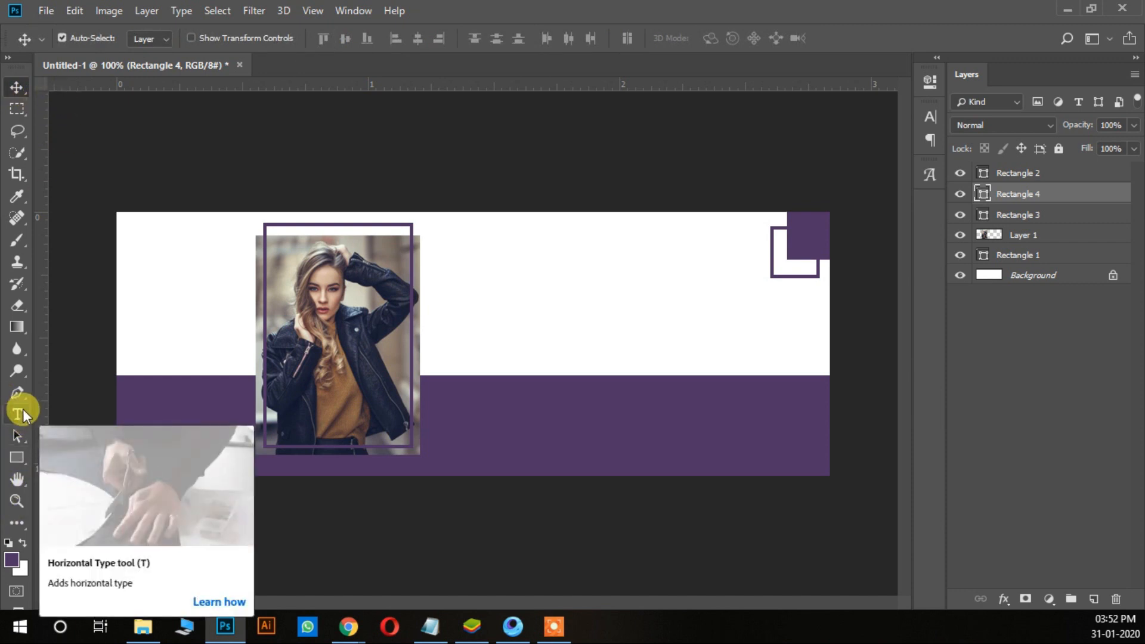
Step: Widen the purple frame over the photo slightly and nudge it a little to the left and upward
right_click(310, 225)
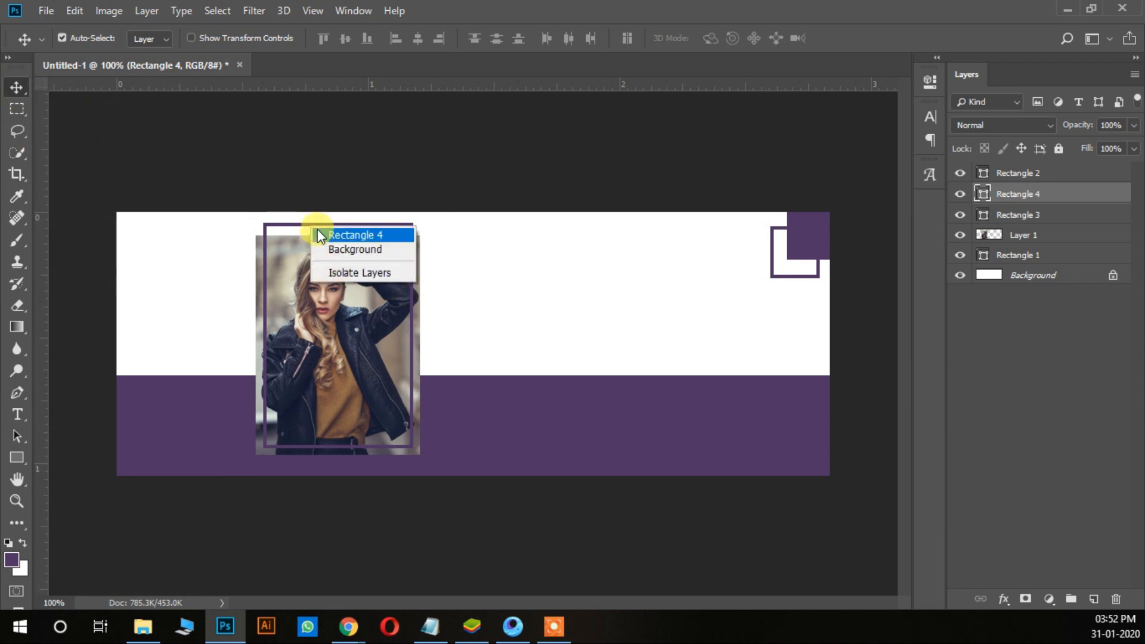
click(320, 235)
key(Left)
key(Left)
key(Left)
key(ctrl+t)
drag(406, 335, 412, 335)
key(Return)
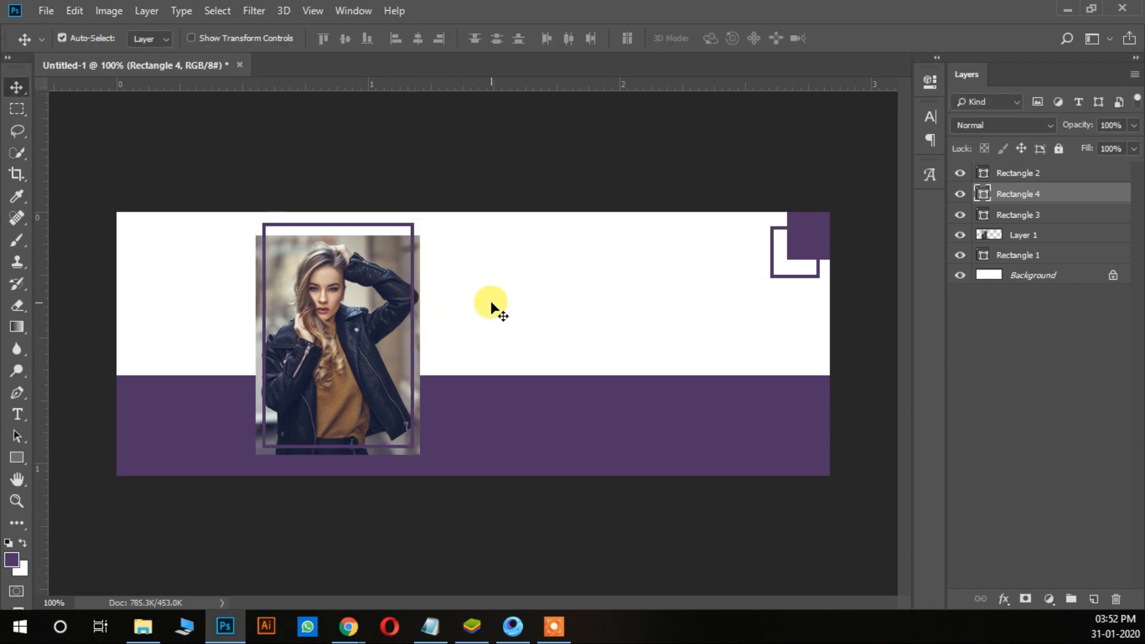
key(Left)
key(Left)
key(Up)
key(Up)
Step: Set the foreground colour for text to black (#000000)
click(16, 414)
click(11, 559)
drag(539, 360, 620, 495)
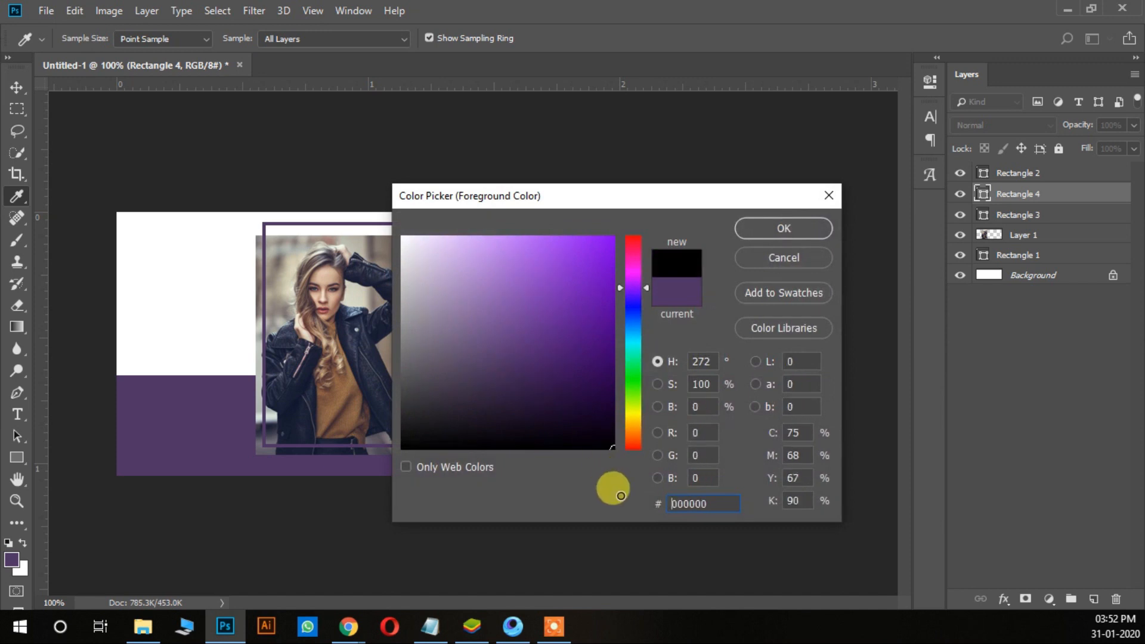
click(787, 231)
Step: Add a text with the four lines "New", "Collection", "Best" and "Price" on the white area right of the photo
click(492, 267)
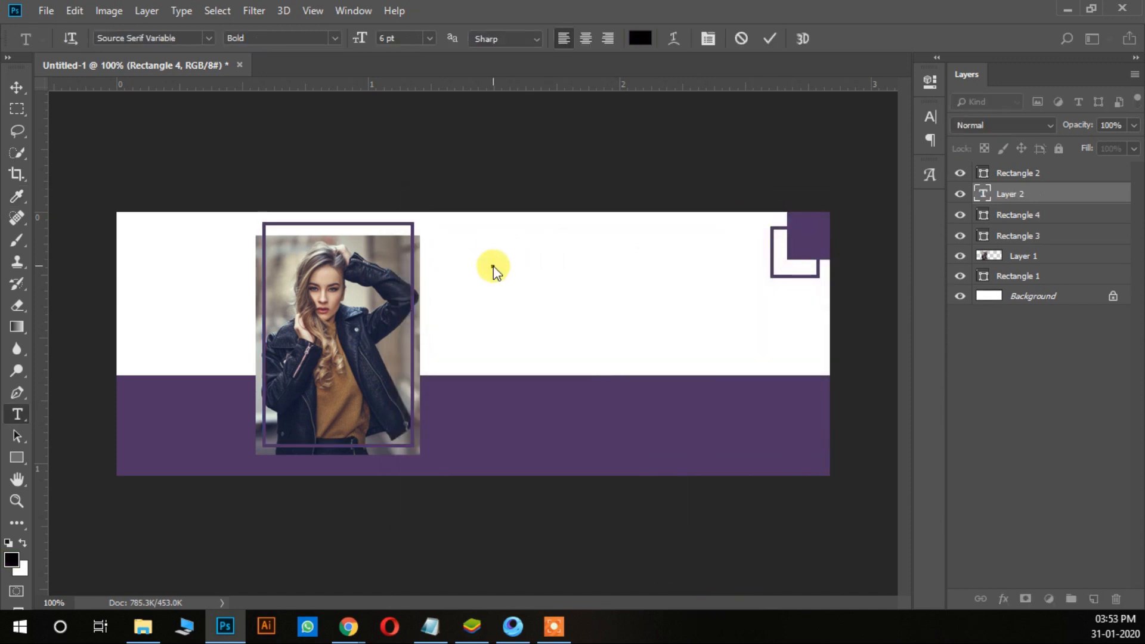
text(New)
text(Co)
text(ll)
text(ect)
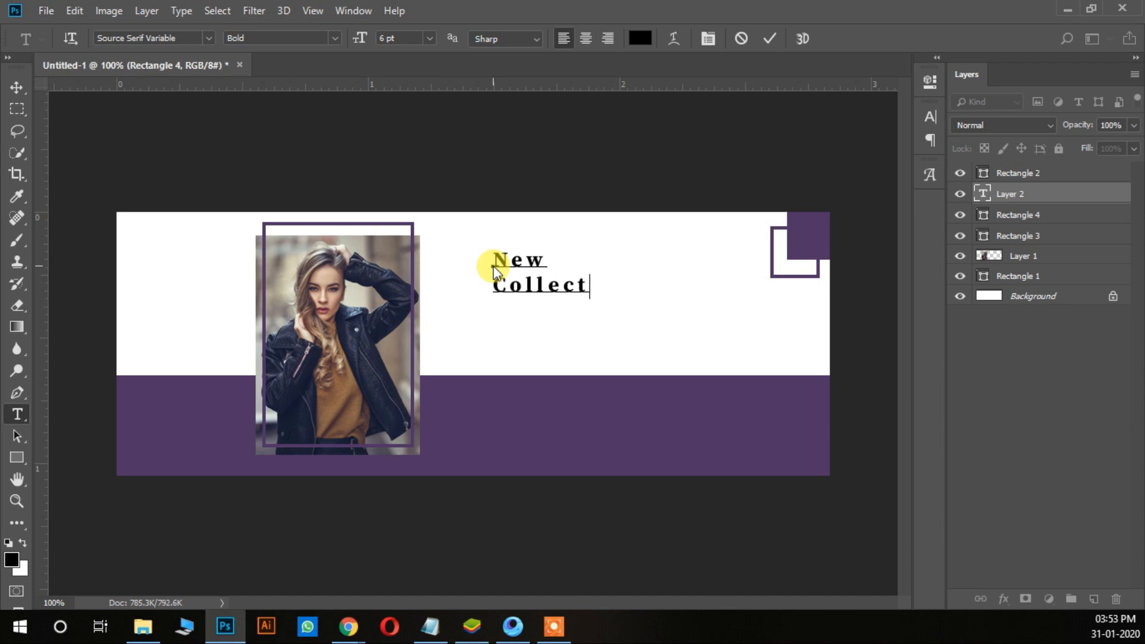
text(ion)
key(Return)
text(Best)
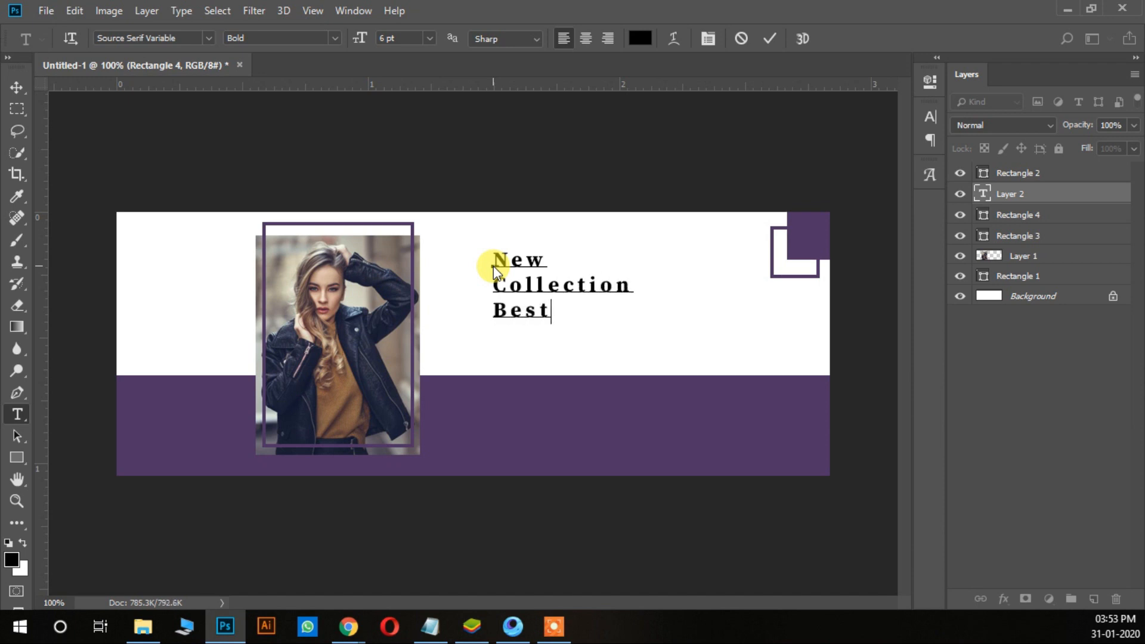
key(Return)
text(Pric)
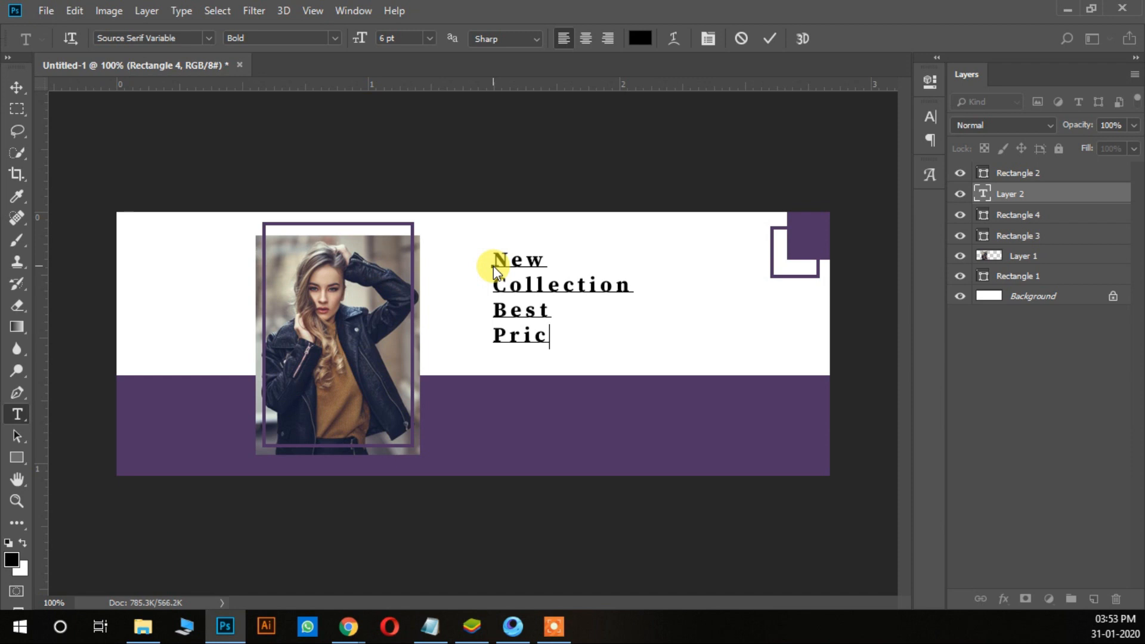
text(e)
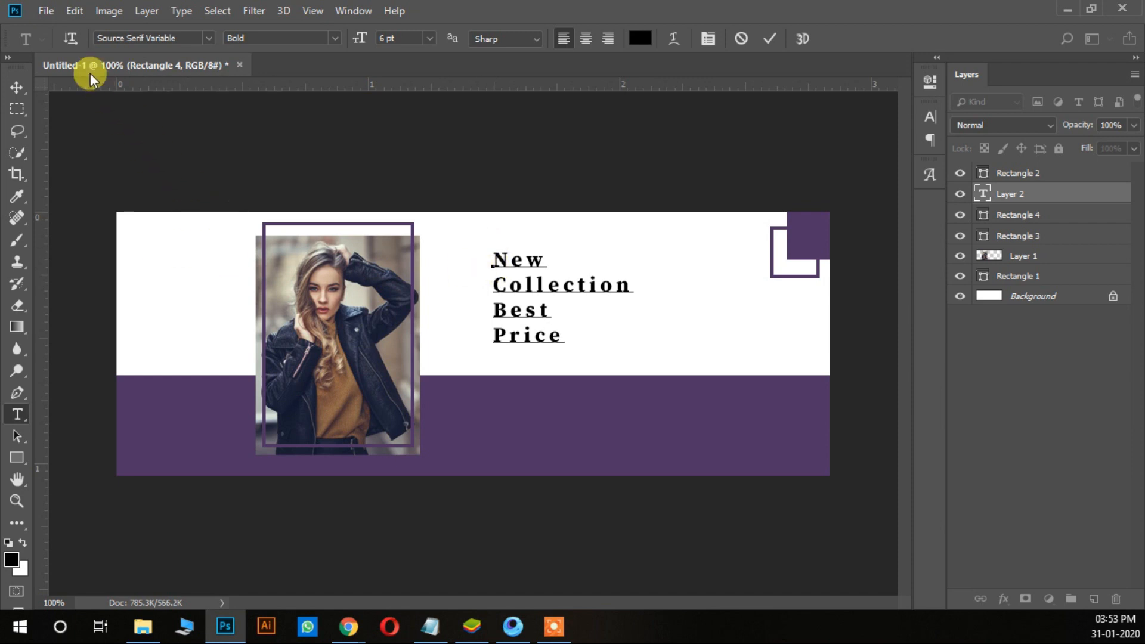
Step: Move the headline text about 80 px left and 10 px down, close to the photo's right edge
click(18, 91)
key(ctrl+t)
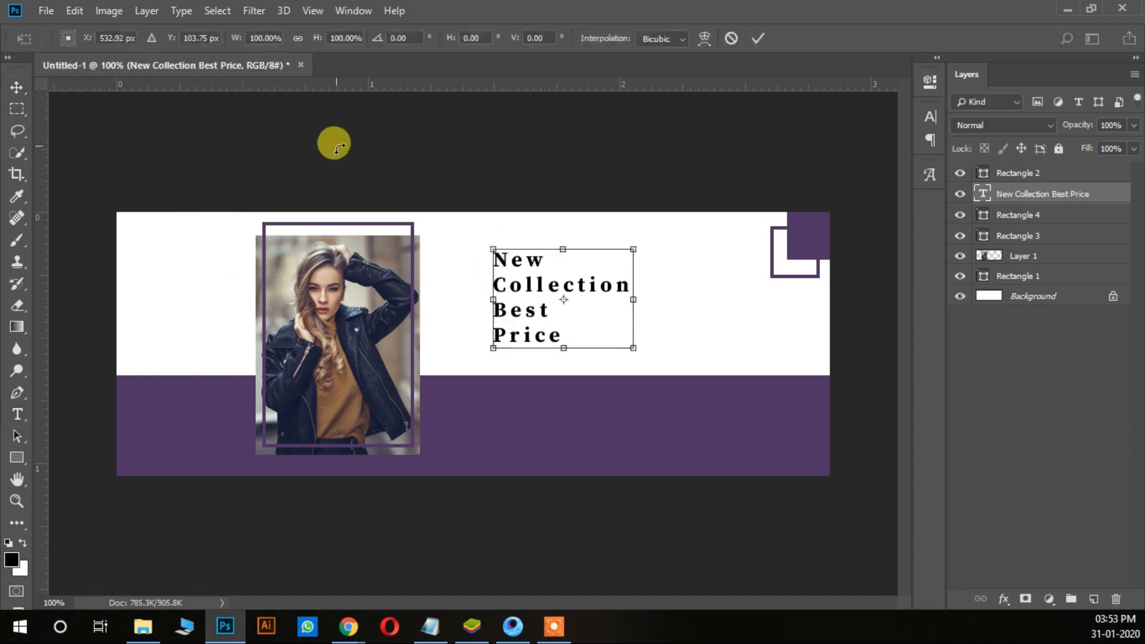
key(shift+Left)
key(shift+Left)
key(shift+Left)
key(shift+Left)
key(shift+Left)
key(shift+Left)
key(shift+Left)
key(shift+Left)
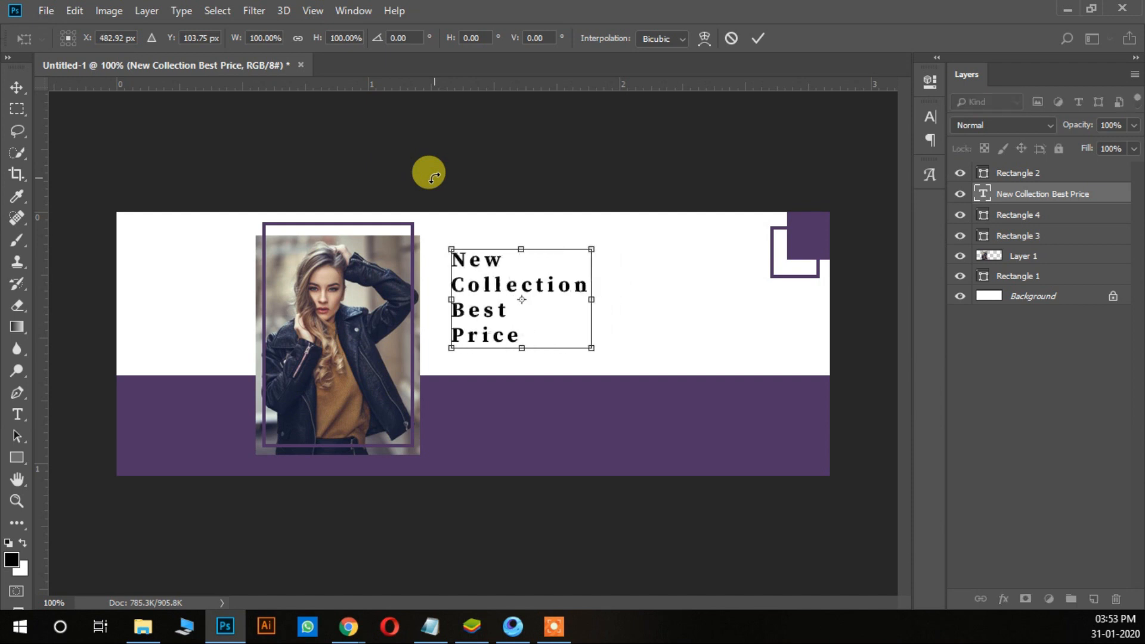
key(shift+Right)
key(shift+Left)
key(shift+Down)
key(Return)
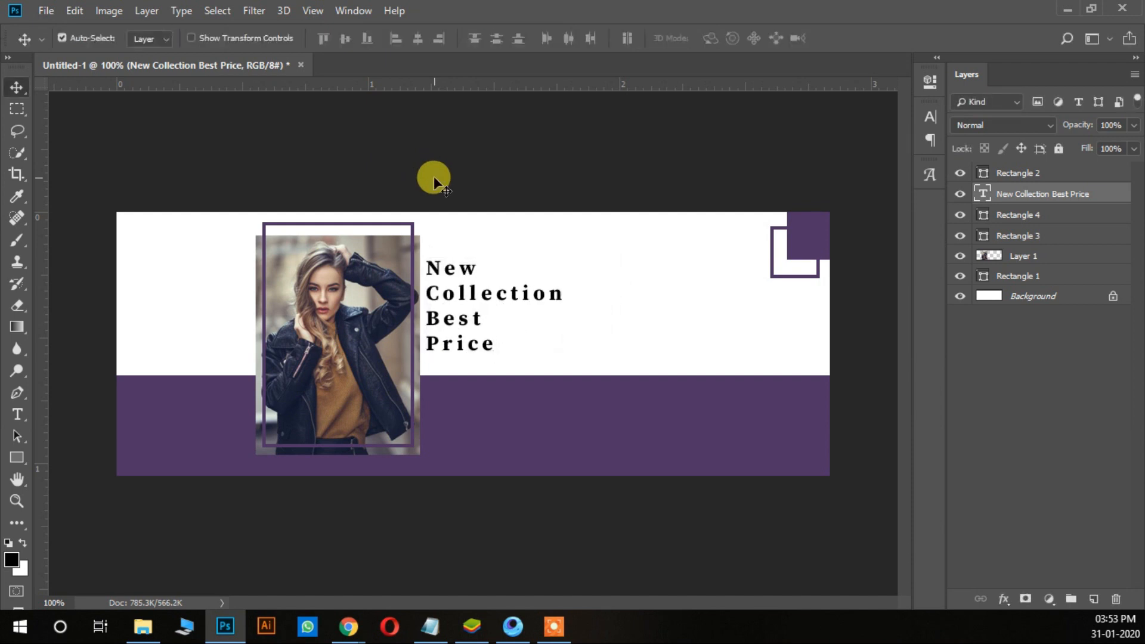
Step: Nudge the headline text 3 px right and about 12 px up
key(Right)
key(Right)
key(Right)
key(Up)
key(Up)
key(Up)
key(Up)
key(Up)
key(Up)
key(Up)
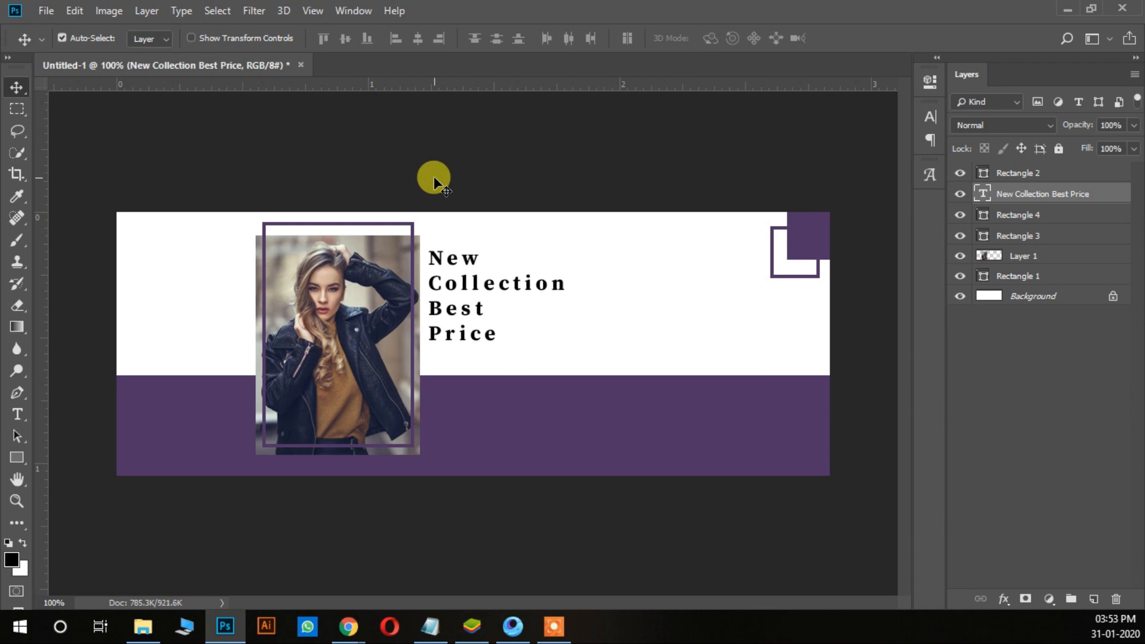
Step: Shift the headline text about 10 px further right and 10 px down, leaving a small gap beside the photo
key(shift+Right)
key(shift+Right)
key(Left)
key(Left)
key(Left)
key(Left)
key(Left)
key(Left)
key(Left)
key(Left)
key(Left)
key(Left)
key(Left)
key(Left)
key(Left)
key(Left)
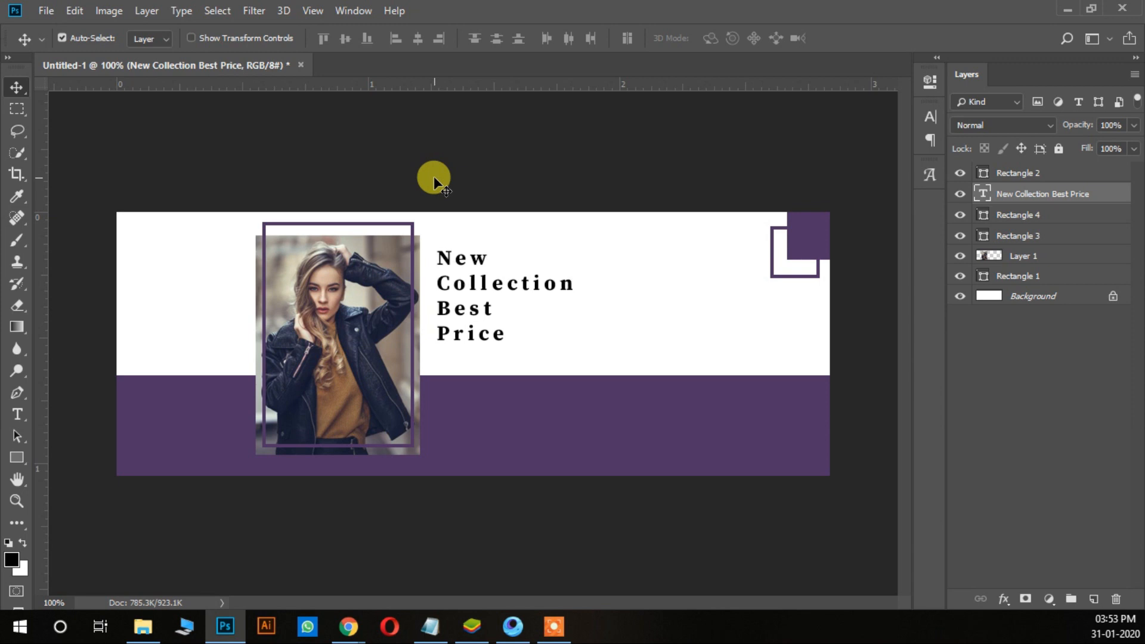
key(Up)
key(Up)
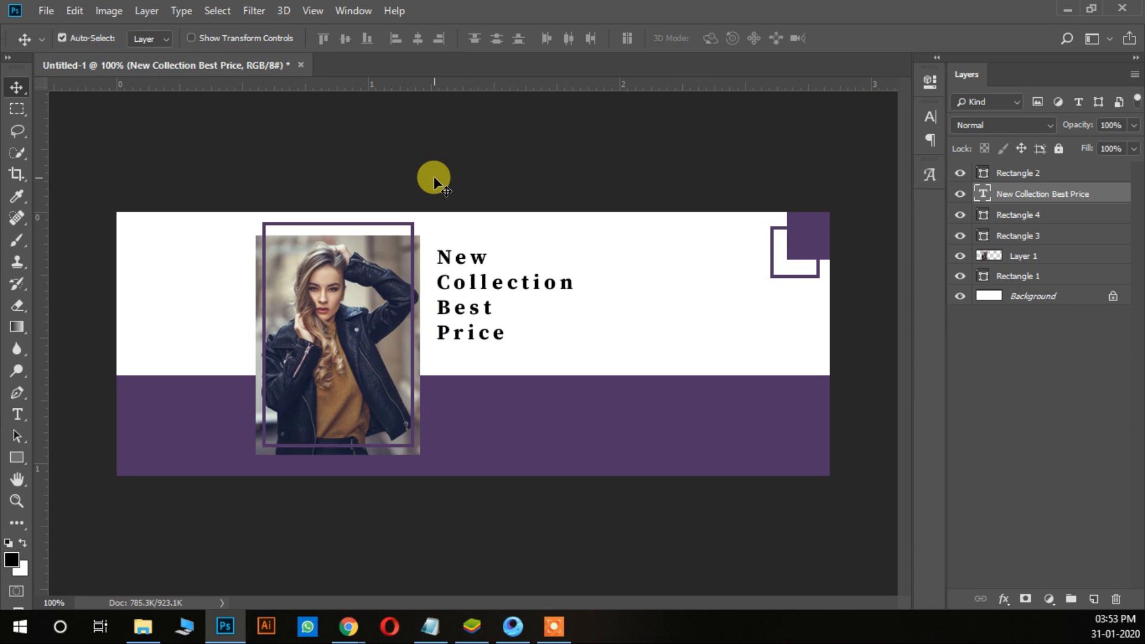
key(Down)
key(Down)
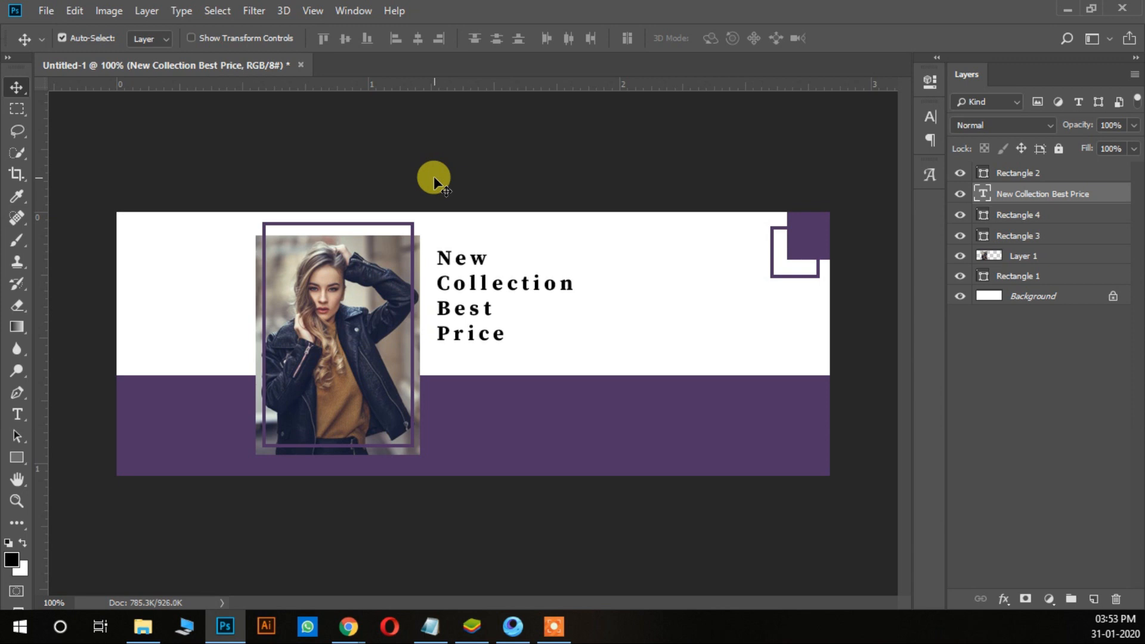
key(Down)
key(Down)
key(Down)
key(Down)
key(Down)
key(Down)
key(Down)
key(Down)
key(Down)
key(Down)
key(Down)
key(Down)
key(Down)
key(Down)
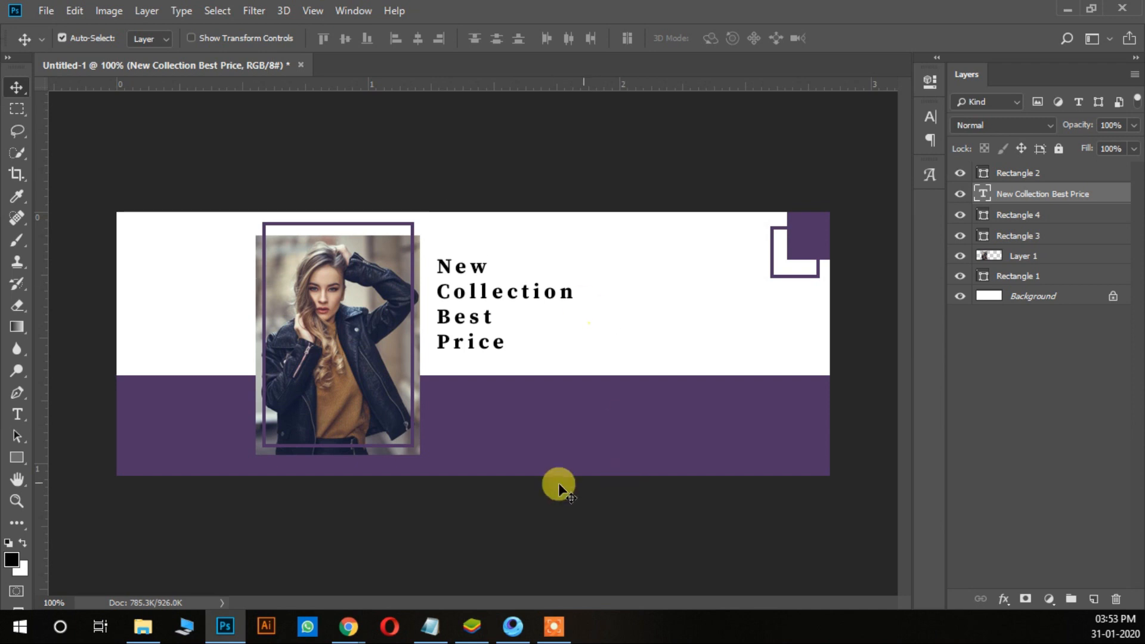
Step: Set the foreground colour to white (#ffffff) and start a new text in the purple band below the headline
click(17, 413)
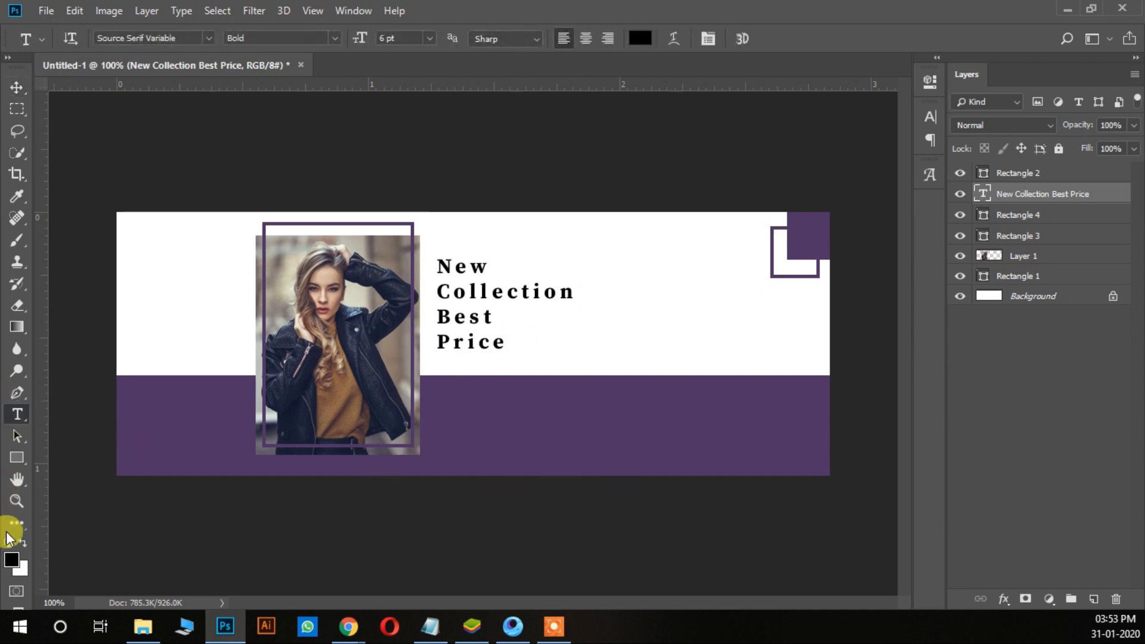
click(12, 559)
drag(501, 311, 87, 85)
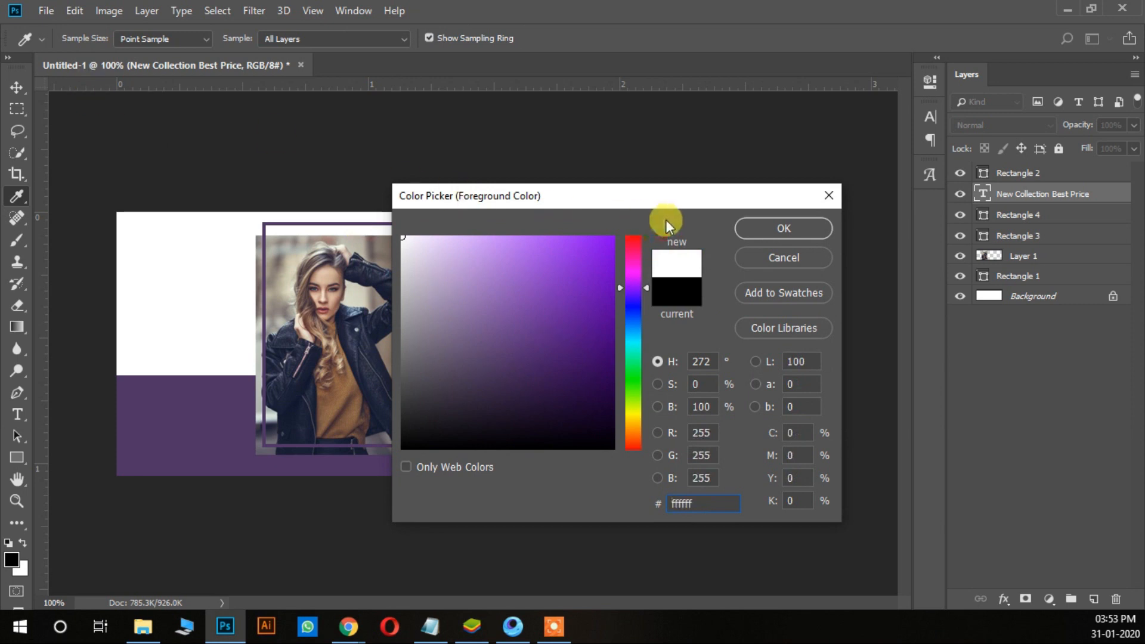
click(777, 228)
click(469, 395)
text(S)
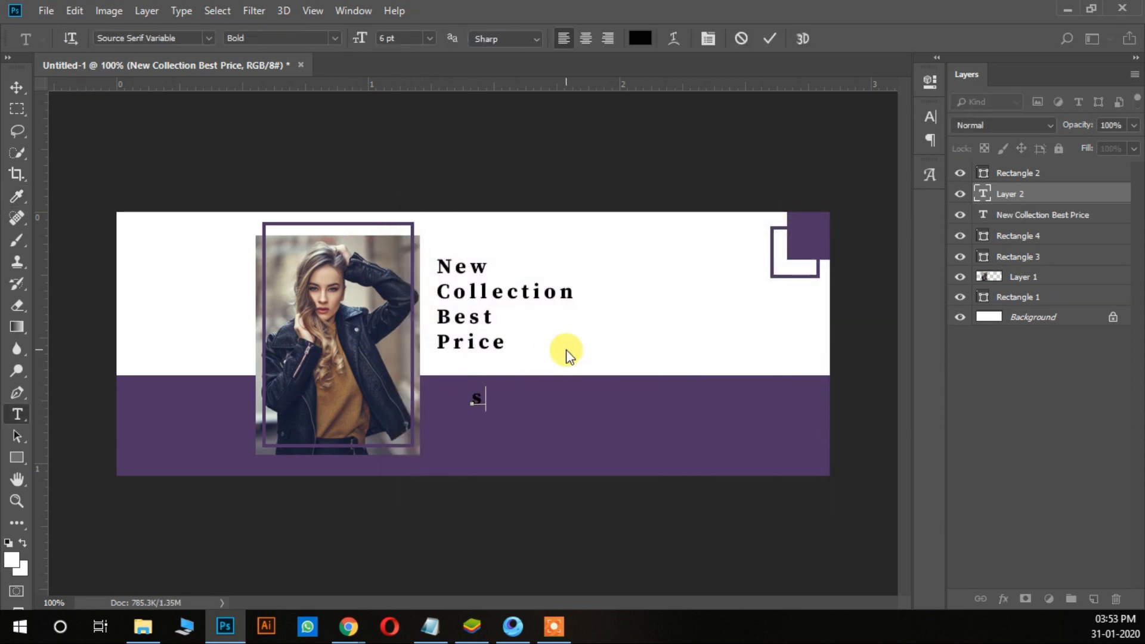
text(ave up to)
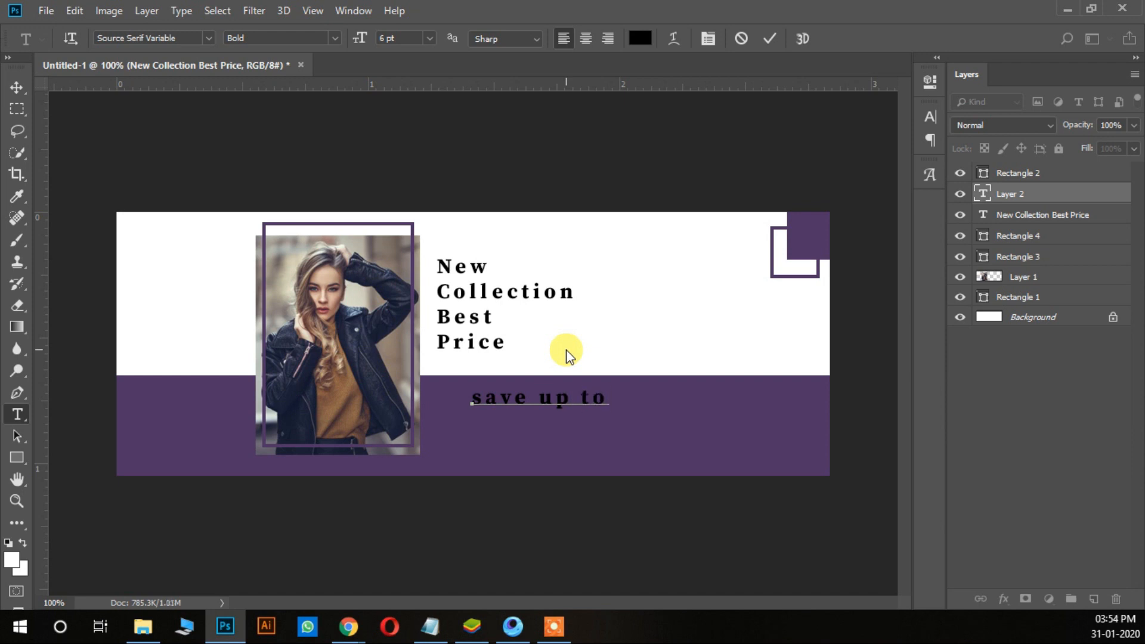
key(ctrl+a)
key(BackSpace)
Step: Enter "SAVE UP TO" and "50% OFF" on two lines in the new text in capital letters
text(SAVE U)
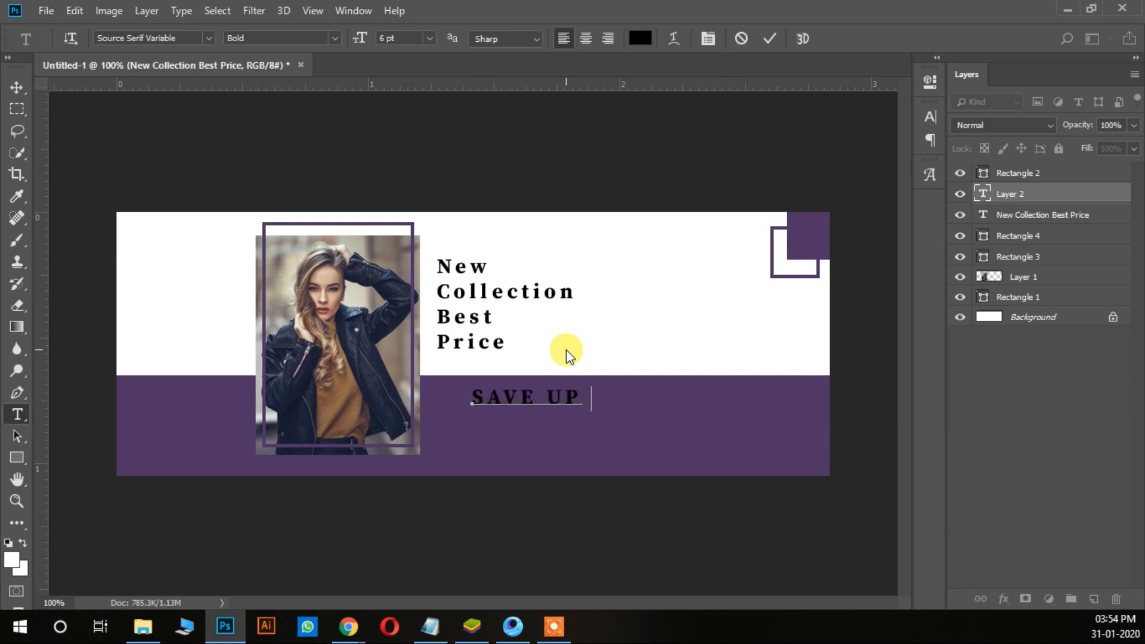
text(P TO 50)
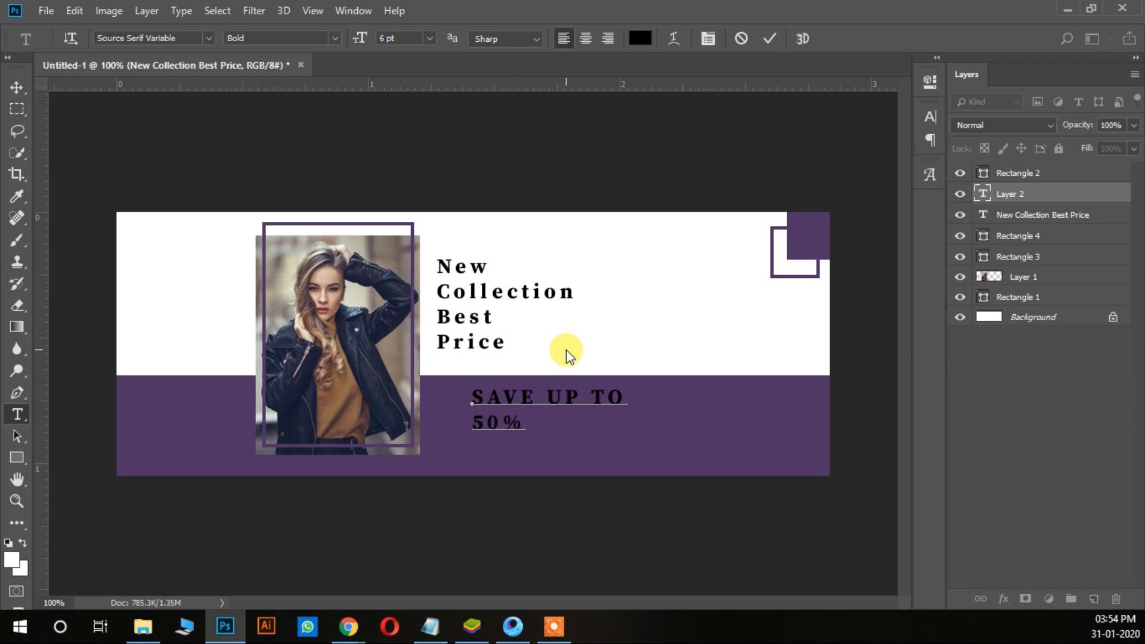
text(% OFF)
Step: Recolour the whole "SAVE UP TO 50% OFF" text white
key(ctrl+a)
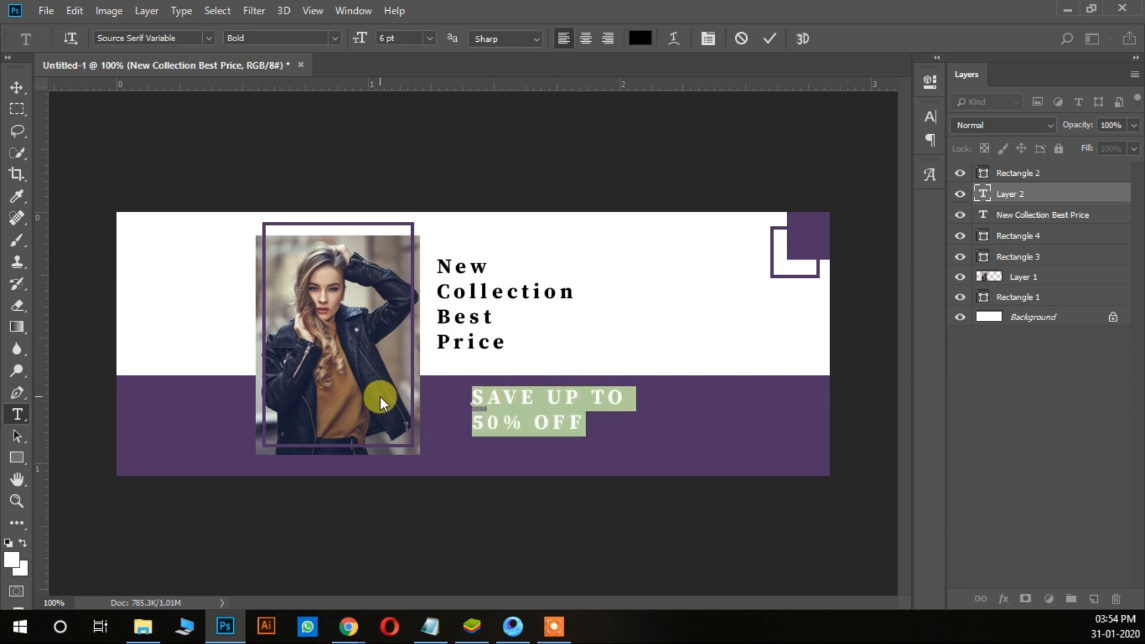
click(11, 557)
drag(567, 268, 154, 129)
click(753, 221)
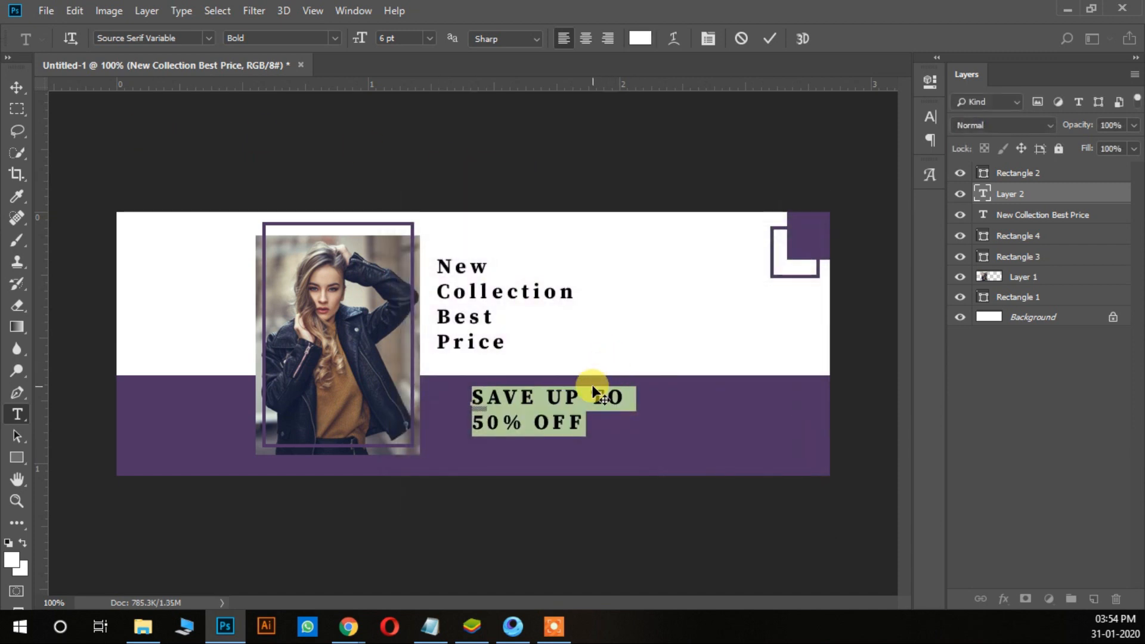
Step: Set the "SAVE UP TO 50% OFF" text to 5 pt in the Semibold style
click(592, 392)
triple_click(592, 392)
click(592, 392)
text(5)
key(Return)
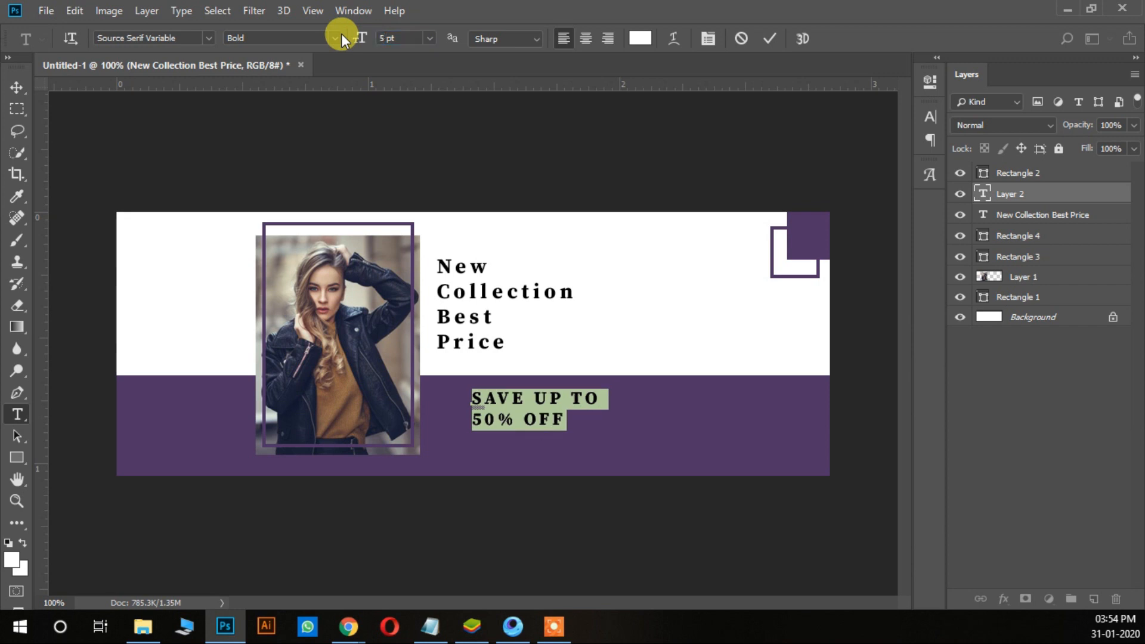
click(336, 37)
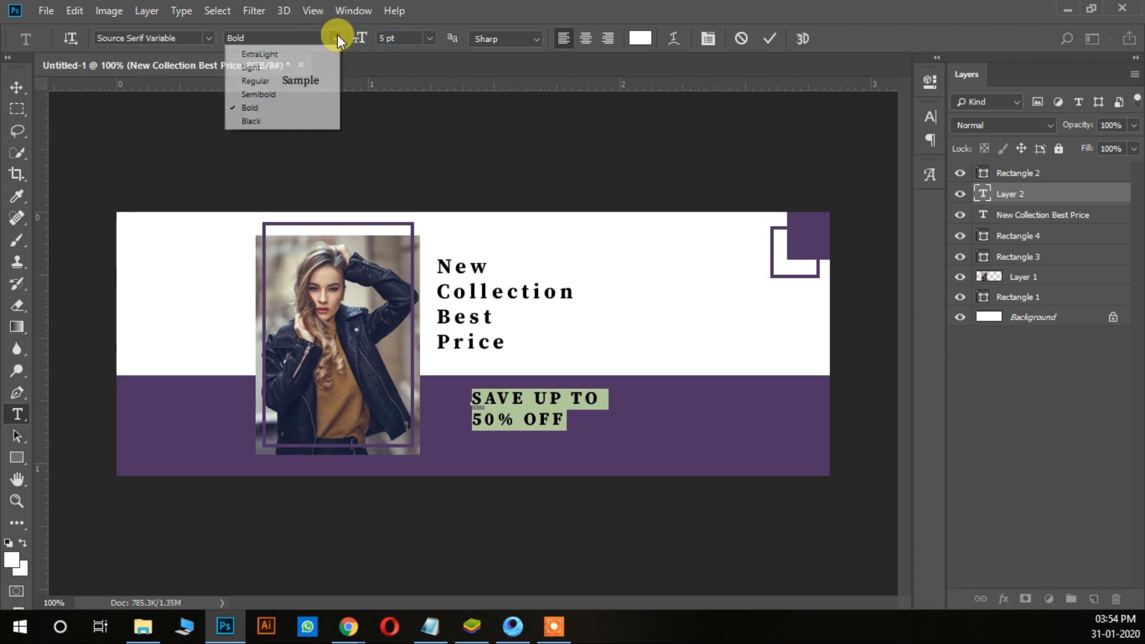
click(316, 94)
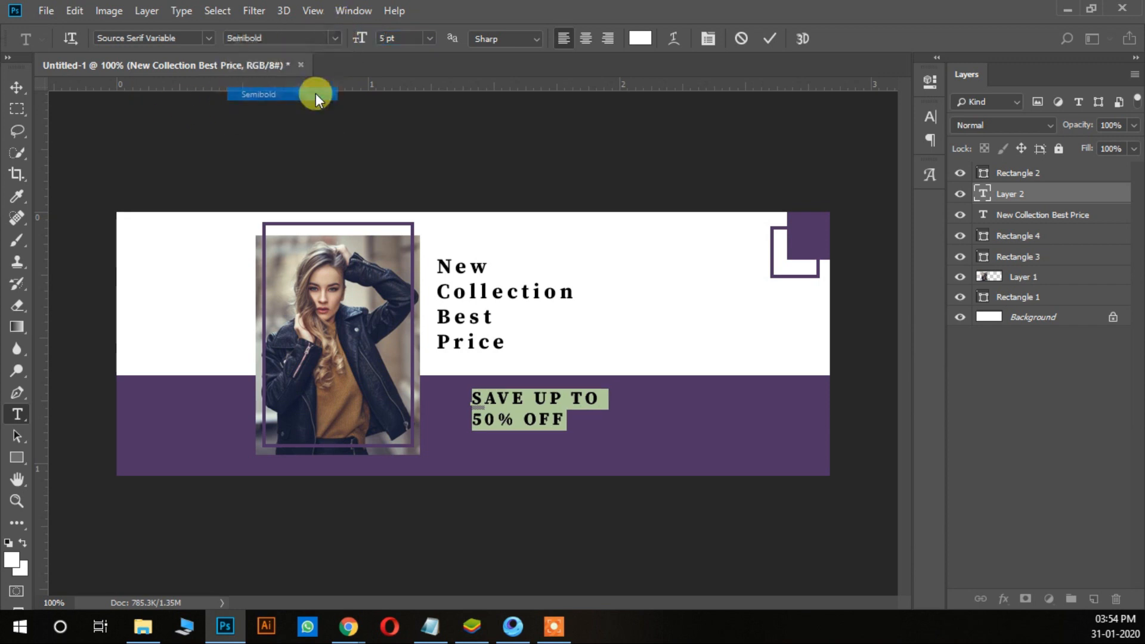
Step: Move the "SAVE UP TO 50% OFF" text about 40 px left and 10 px down, under the headline's left edge
click(17, 87)
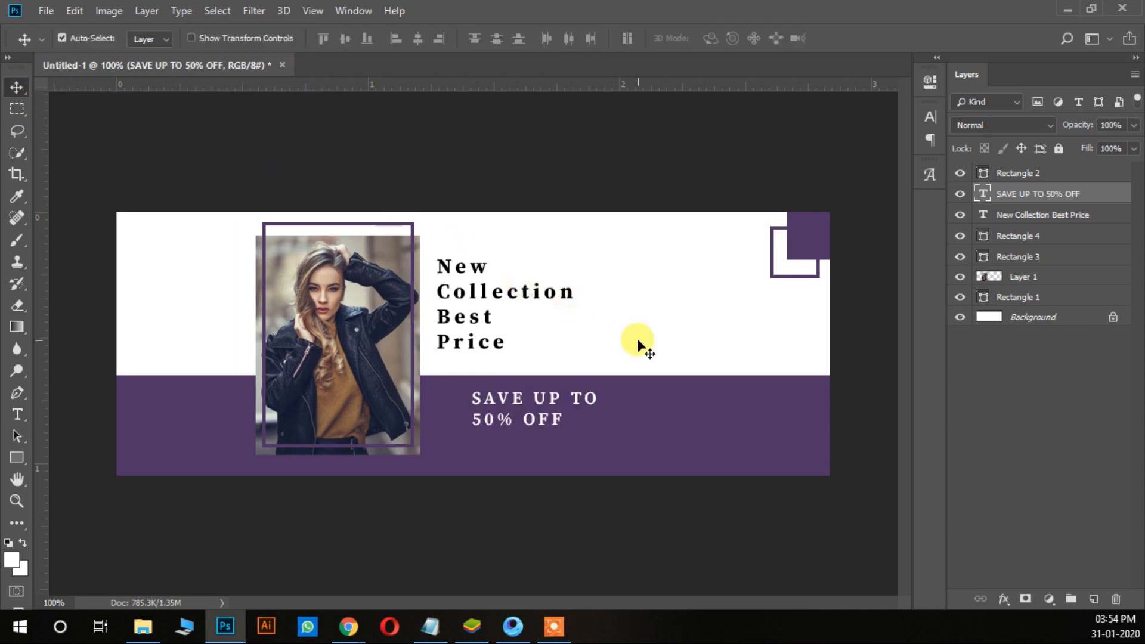
key(ctrl+t)
key(shift+Left)
key(shift+Left)
key(shift+Left)
key(shift+Left)
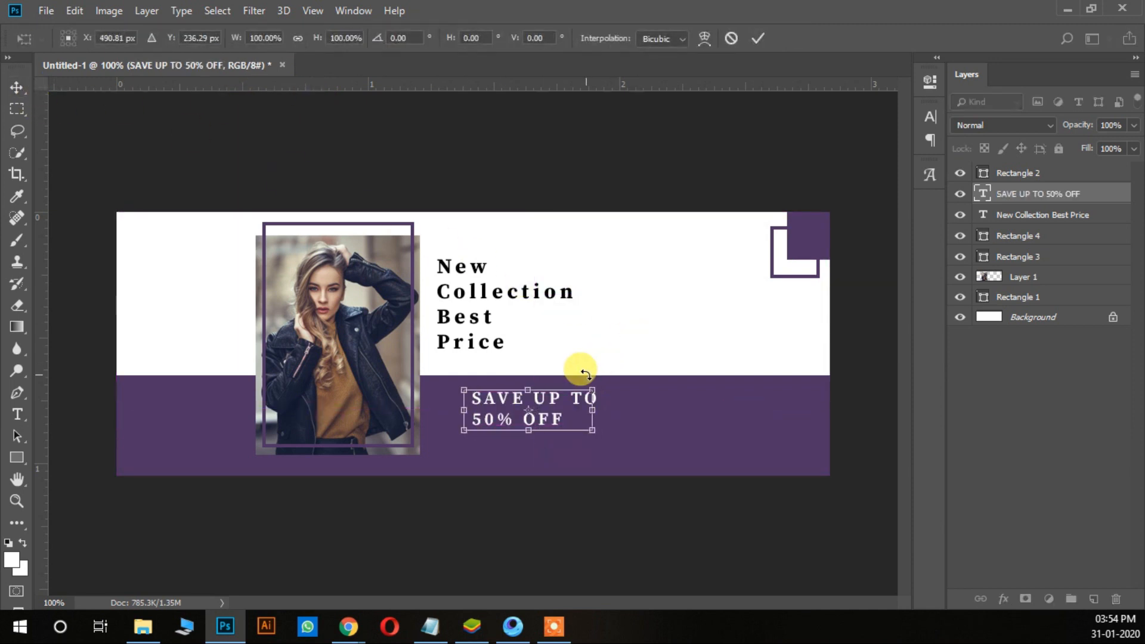
key(shift+Down)
key(shift+Down)
key(Return)
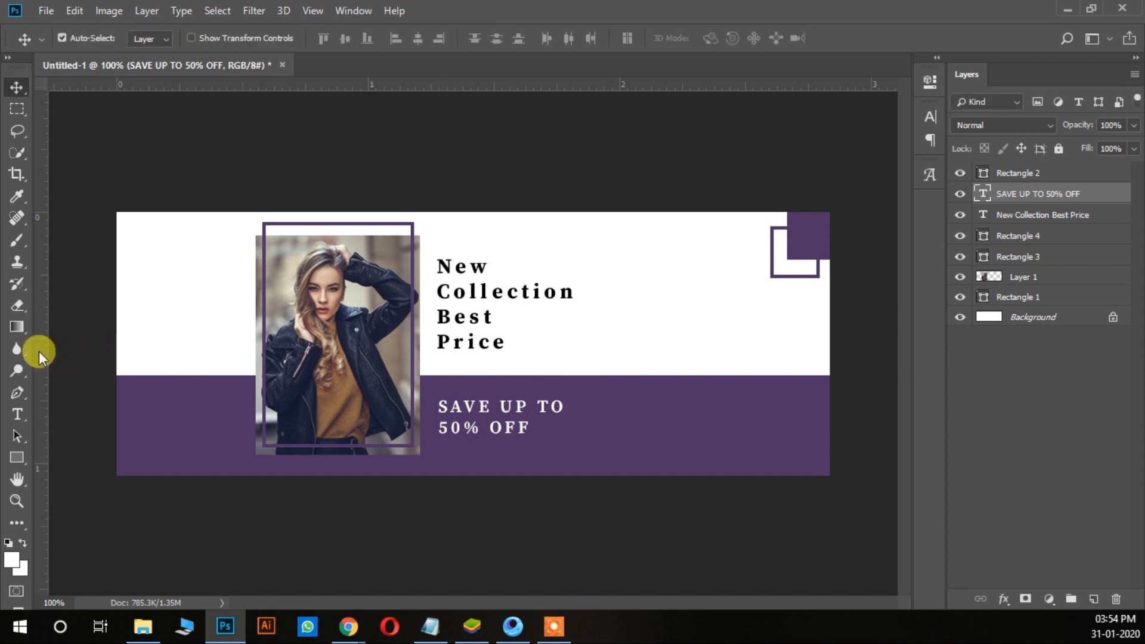
Step: Add a vertical guide at the texts' left edge and nudge the "SAVE UP TO 50% OFF" text left to align with the headline
drag(48, 363, 438, 418)
right_click(484, 407)
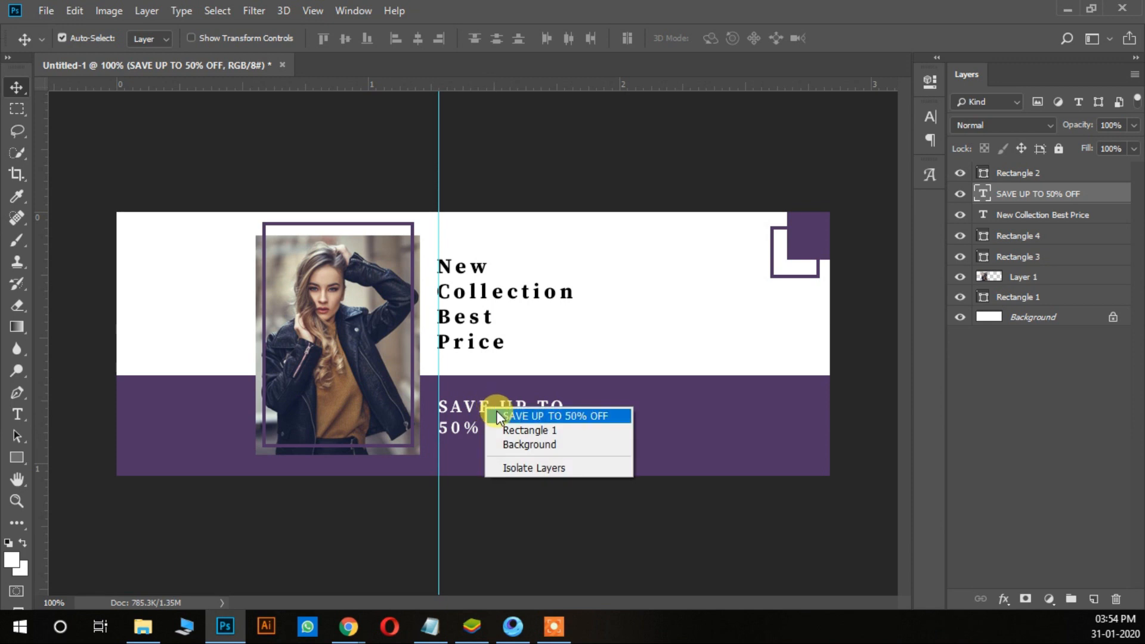
click(497, 413)
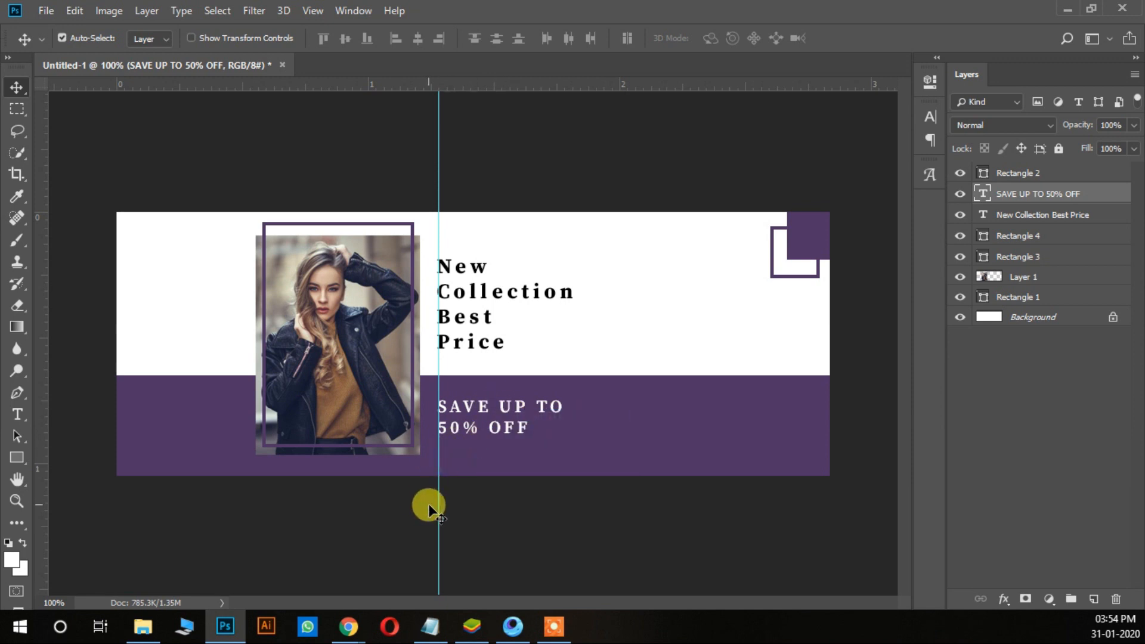
drag(430, 506, 438, 439)
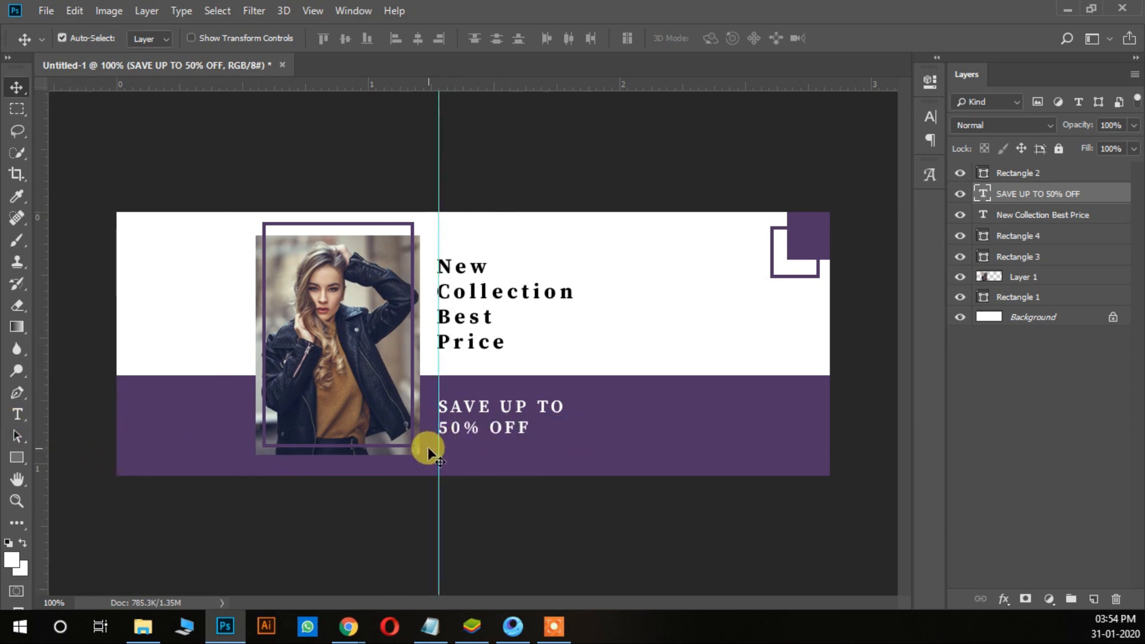
right_click(473, 403)
click(475, 403)
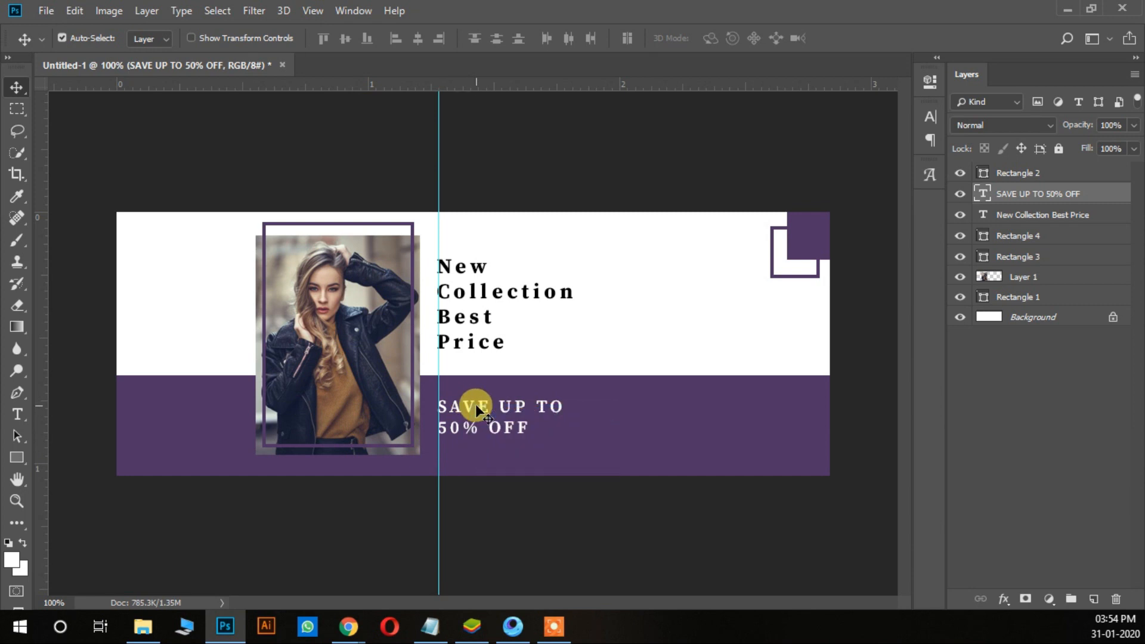
click(15, 417)
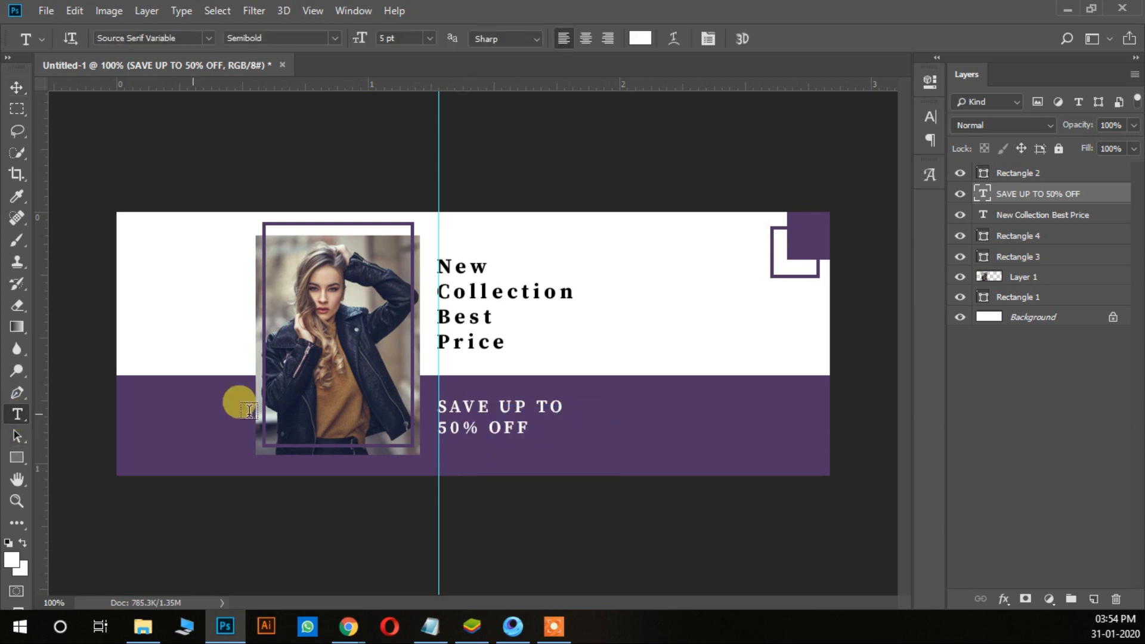
click(467, 456)
text(W)
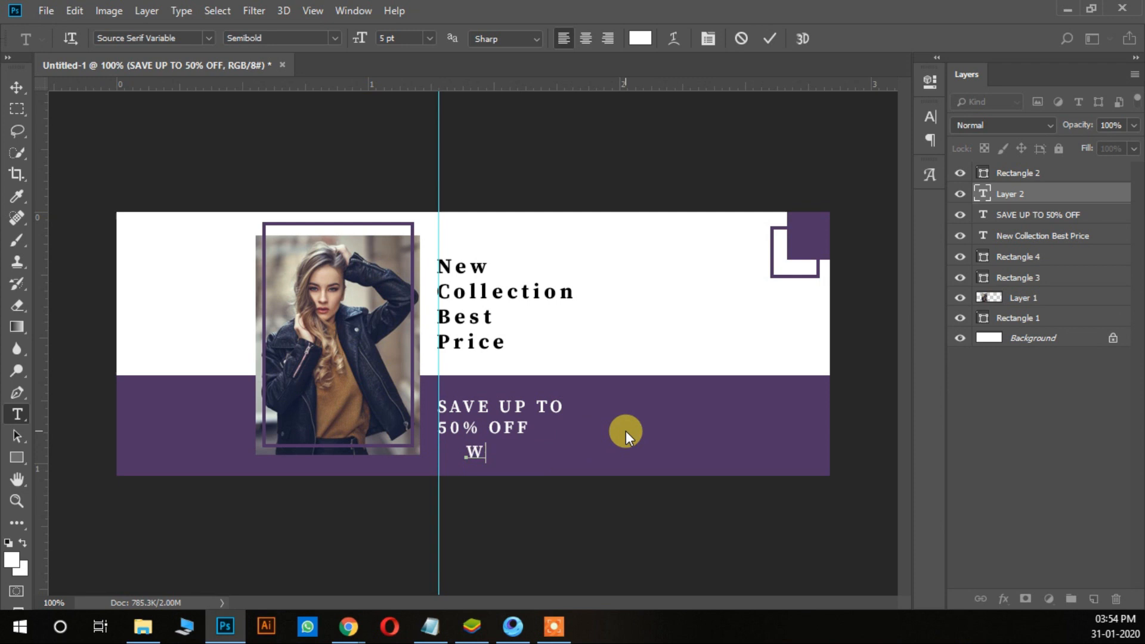
text(WW.YOUR)
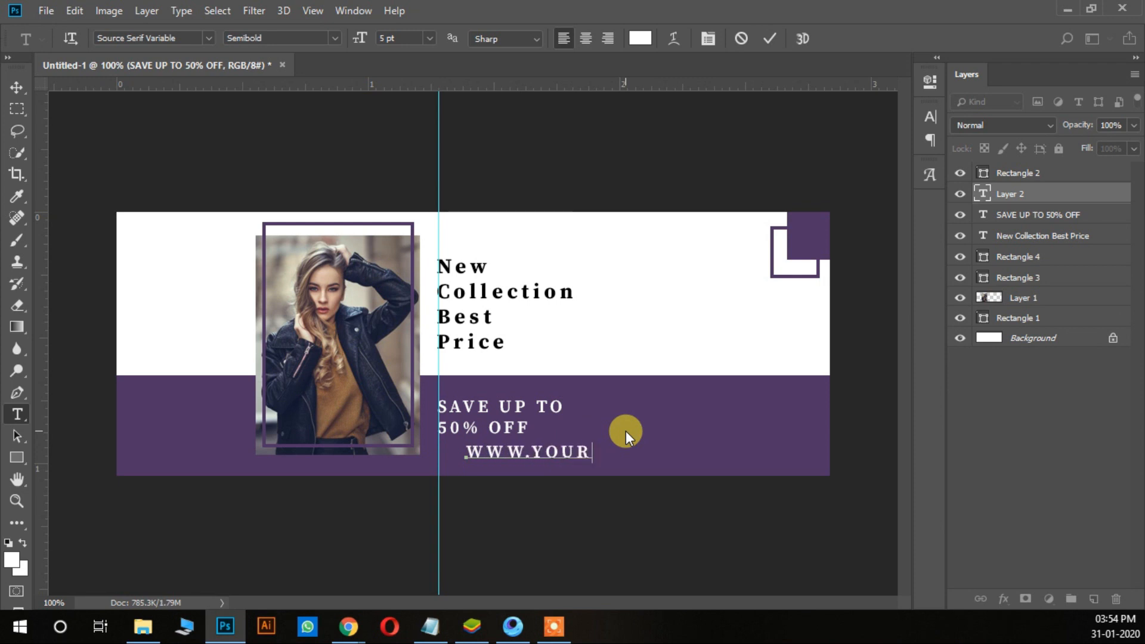
text(WEBSITE )
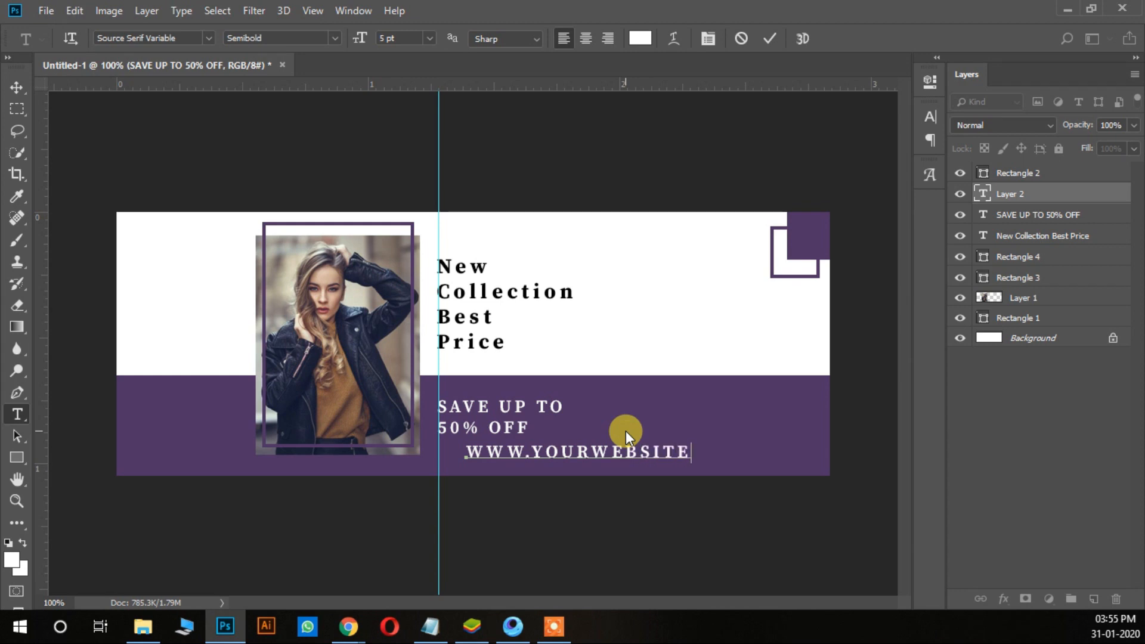
text(.COM)
Step: Set the whole website text to the Light style at 3 pt
key(ctrl+a)
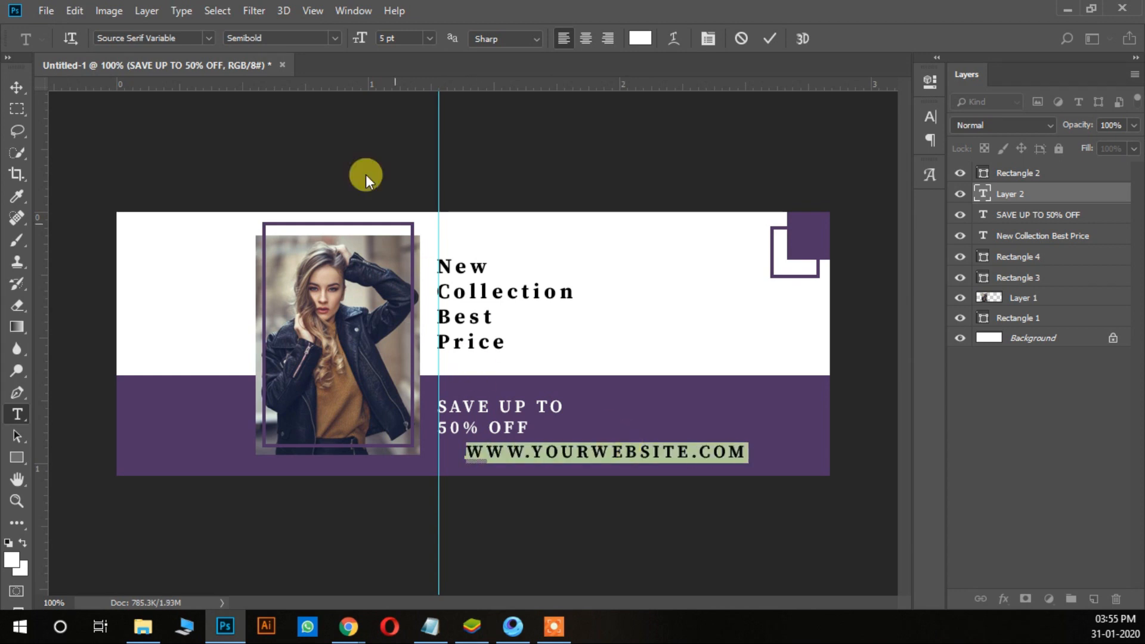
click(334, 38)
click(334, 67)
click(429, 38)
click(389, 37)
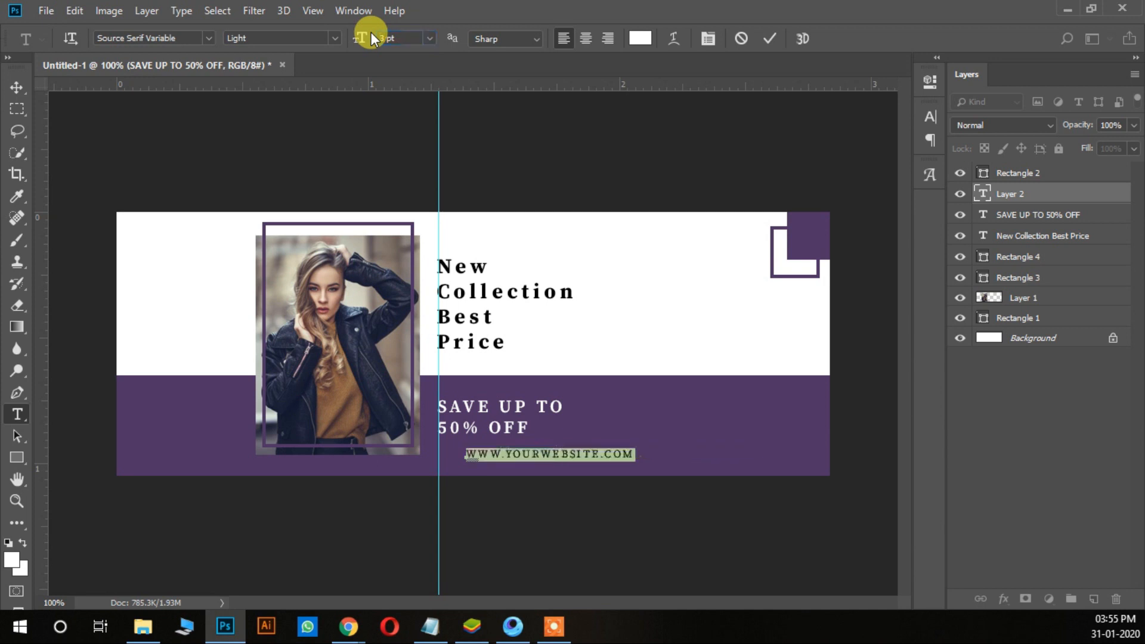
Step: Move the website text about 30 px left and 10 px up, to the vertical guide beneath the discount text
click(18, 88)
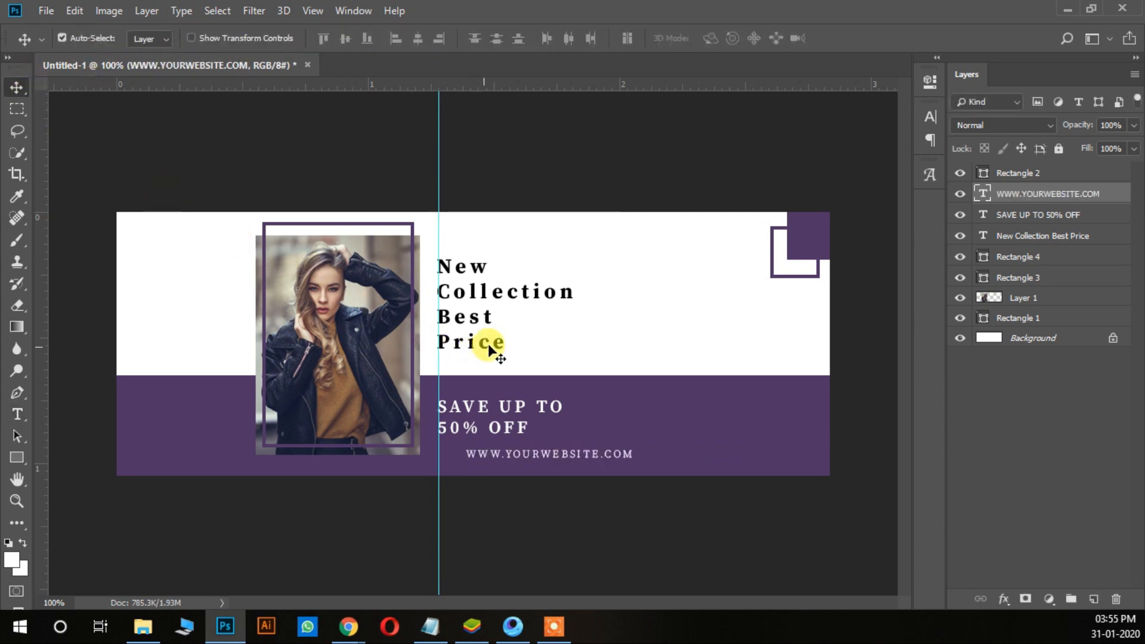
key(ctrl+t)
key(shift+Up)
key(shift+Left)
key(shift+Left)
key(shift+Left)
key(shift+Left)
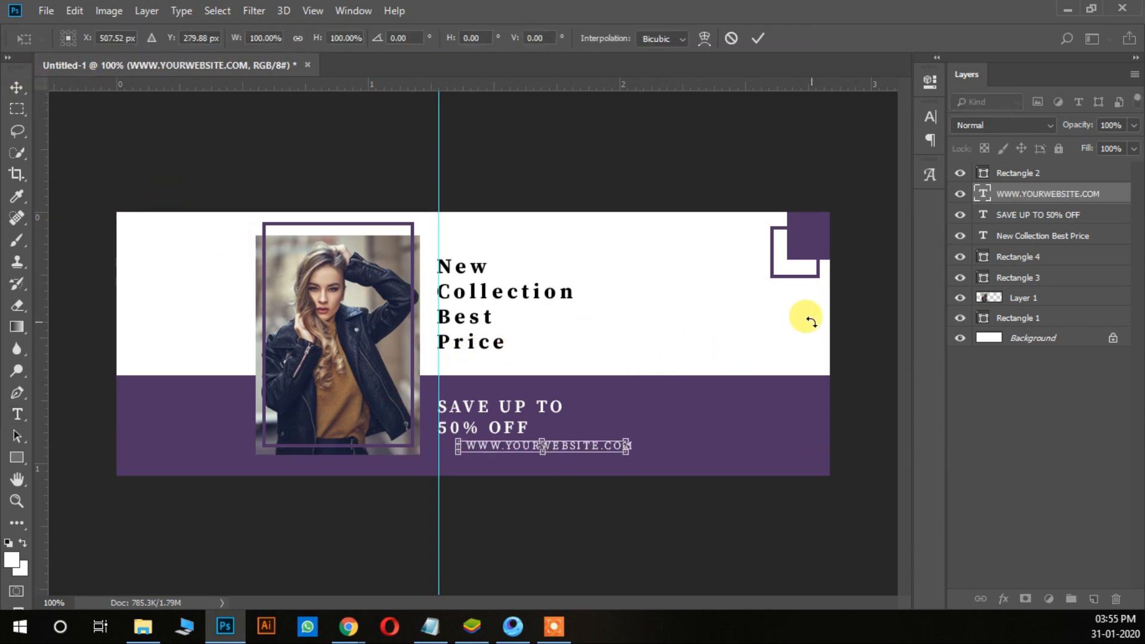
key(Return)
key(Right)
key(Right)
key(Right)
key(Right)
key(Right)
key(Right)
key(Right)
key(Right)
key(Right)
key(Right)
key(Right)
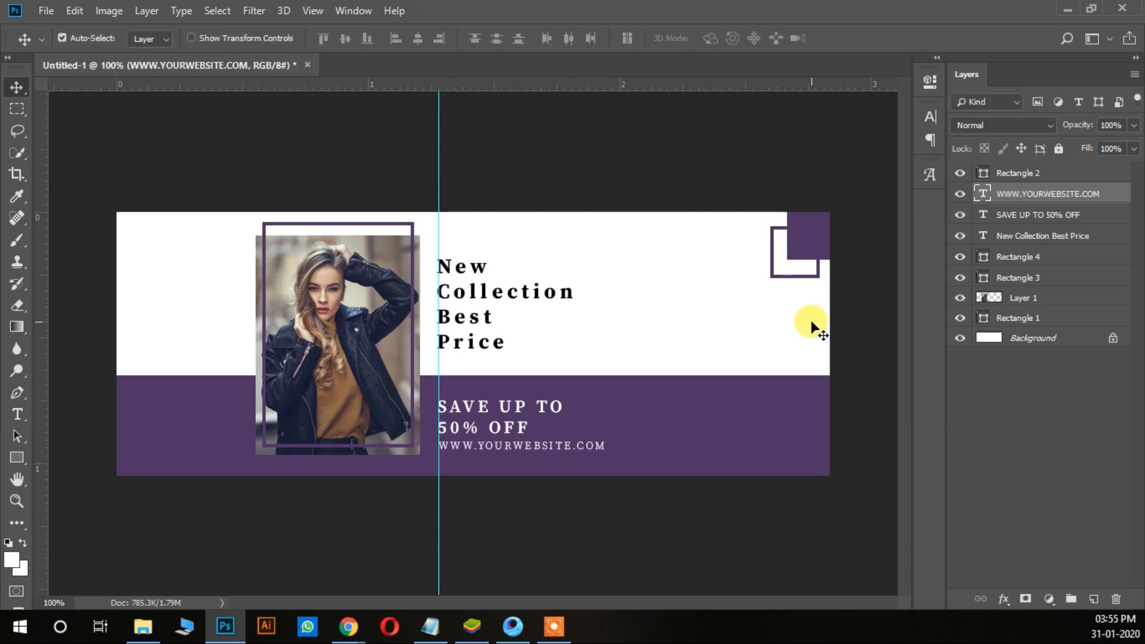
Step: Nudge the website text slightly left and about 10 px down for even spacing, and remove the vertical guide
key(Left)
key(Left)
key(Down)
key(Down)
key(Down)
key(Down)
key(Down)
key(Down)
key(Down)
key(Down)
key(Down)
key(Down)
key(Down)
key(Down)
key(Down)
key(Down)
key(Down)
key(Up)
key(Up)
key(Up)
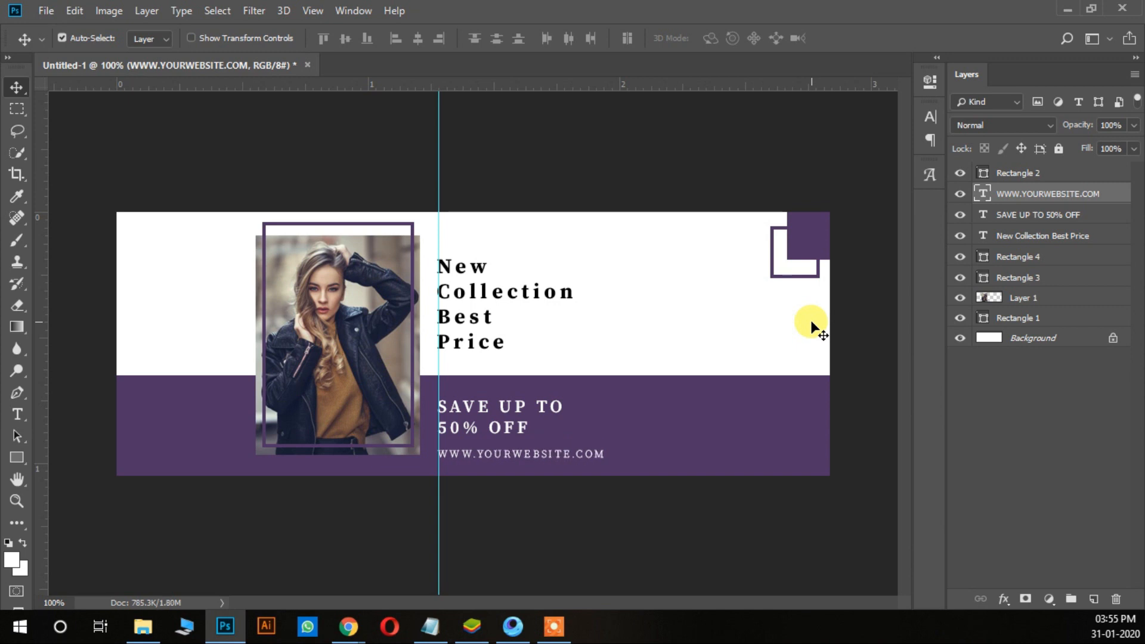
drag(438, 486, 34, 388)
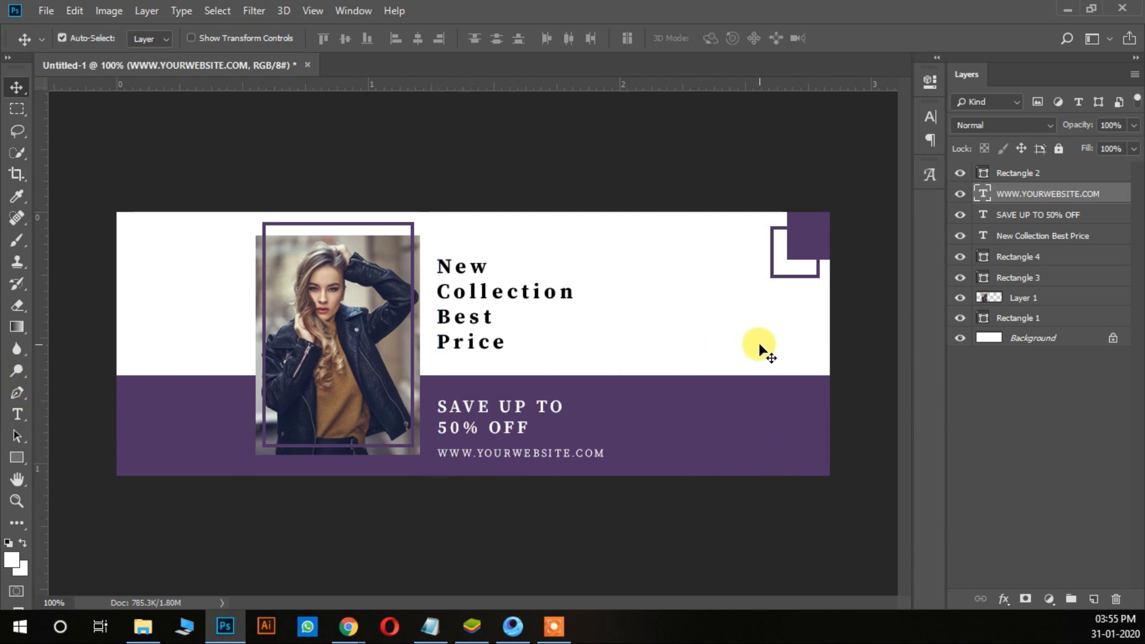
Step: Draw a 148 × 35 px rectangle near the right end of the purple band and give it no fill
click(24, 460)
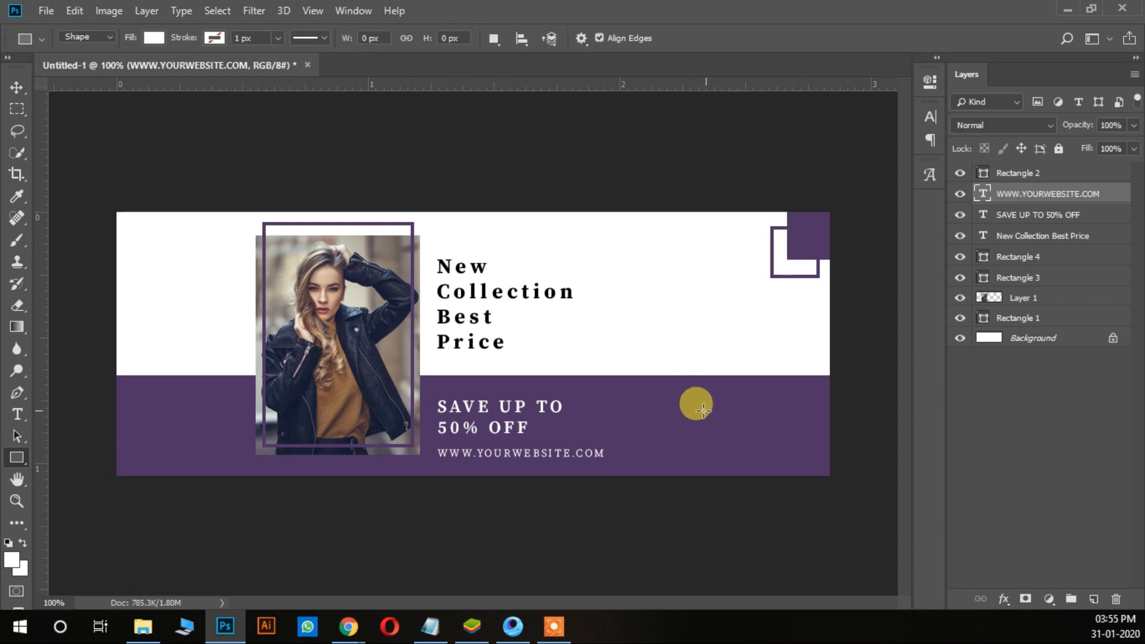
drag(692, 406, 817, 435)
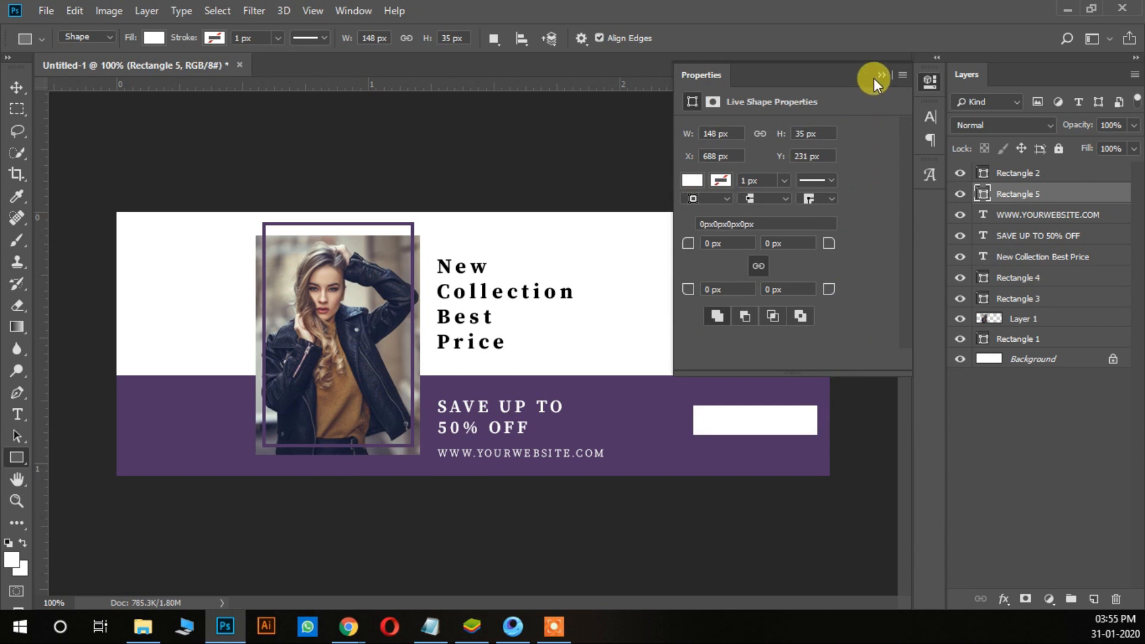
click(157, 39)
click(77, 72)
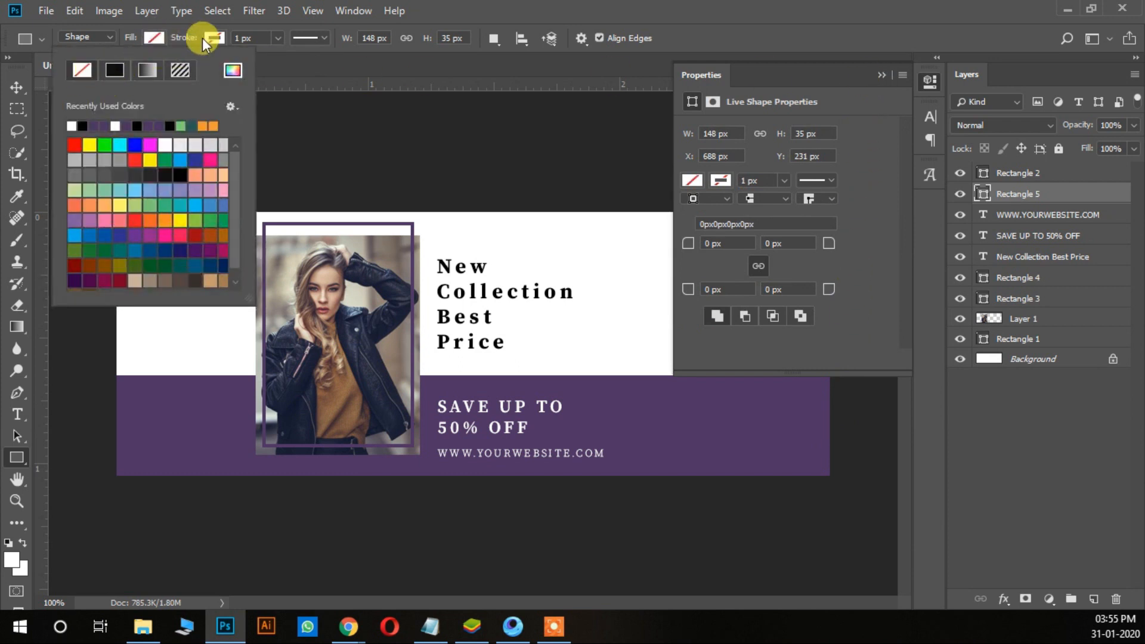
Step: Give the new rectangle a solid white stroke 2 px wide
click(219, 37)
click(181, 71)
click(293, 70)
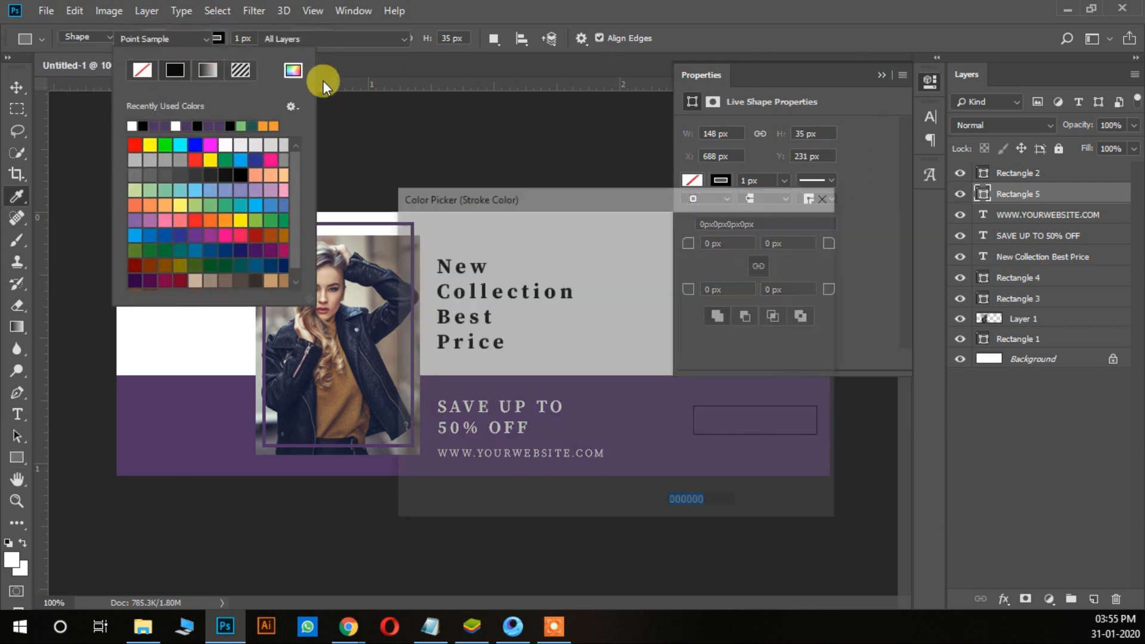
click(748, 228)
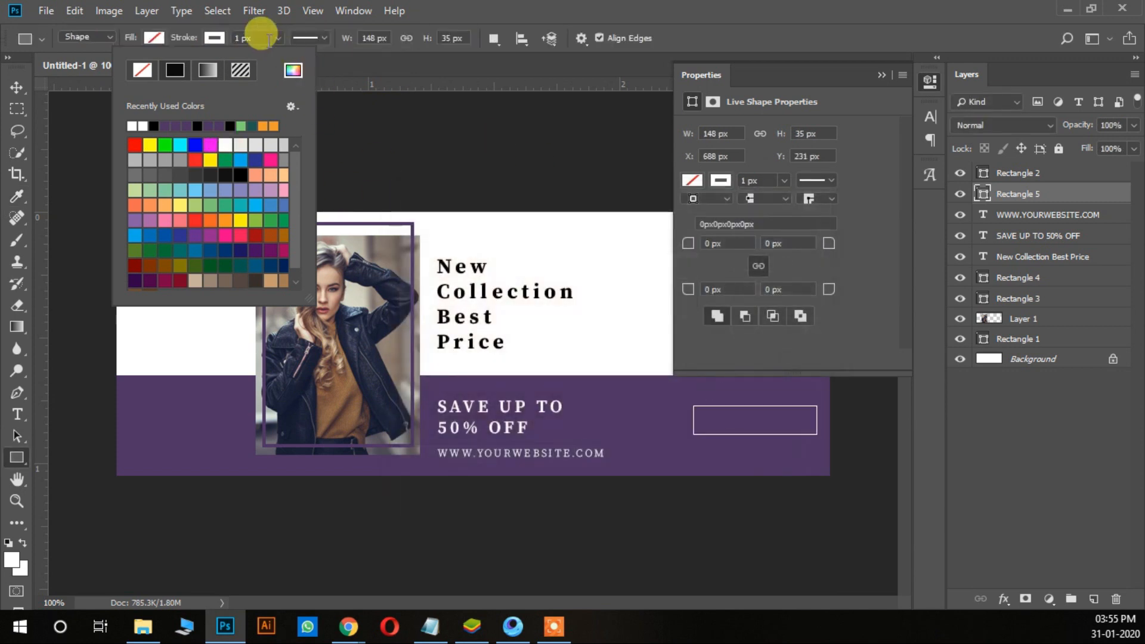
click(279, 37)
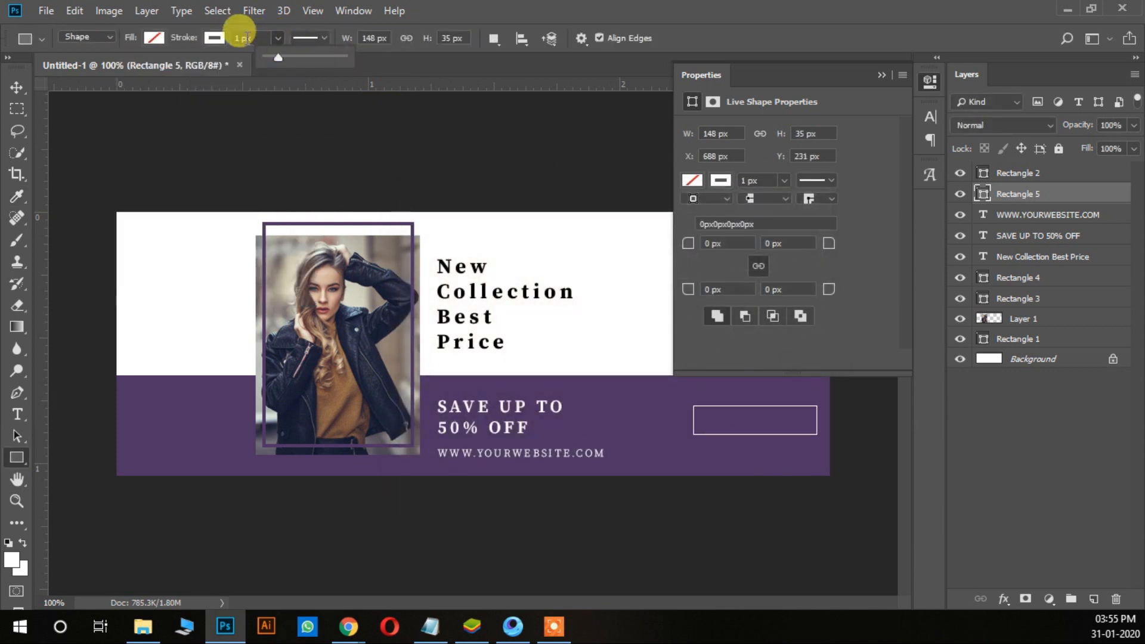
click(235, 38)
key(Up)
key(Up)
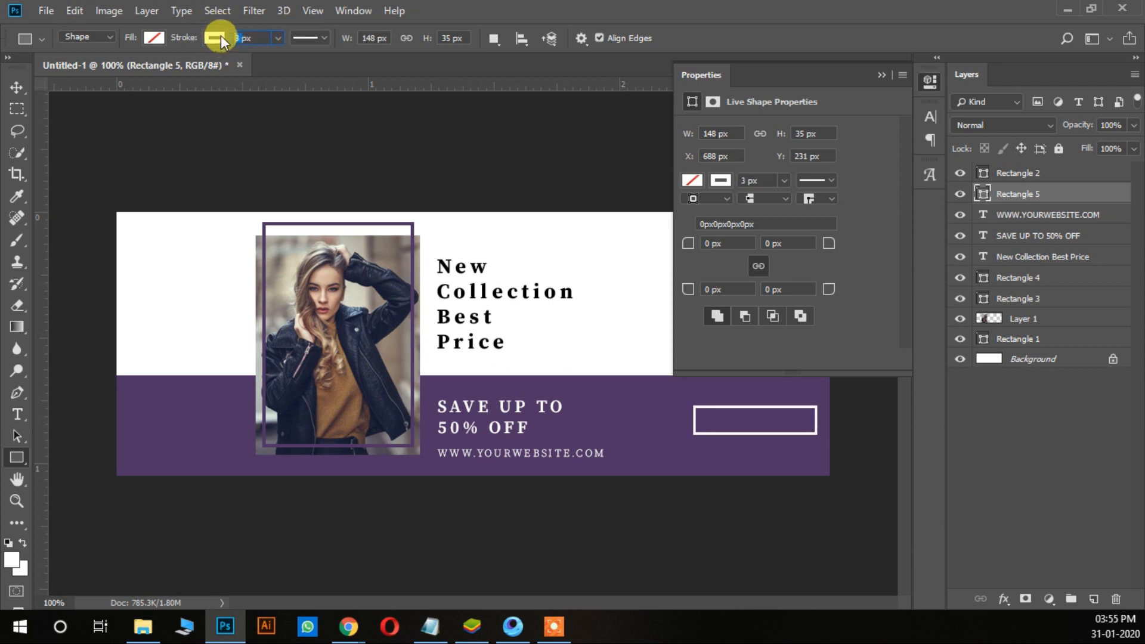
text(2)
click(219, 36)
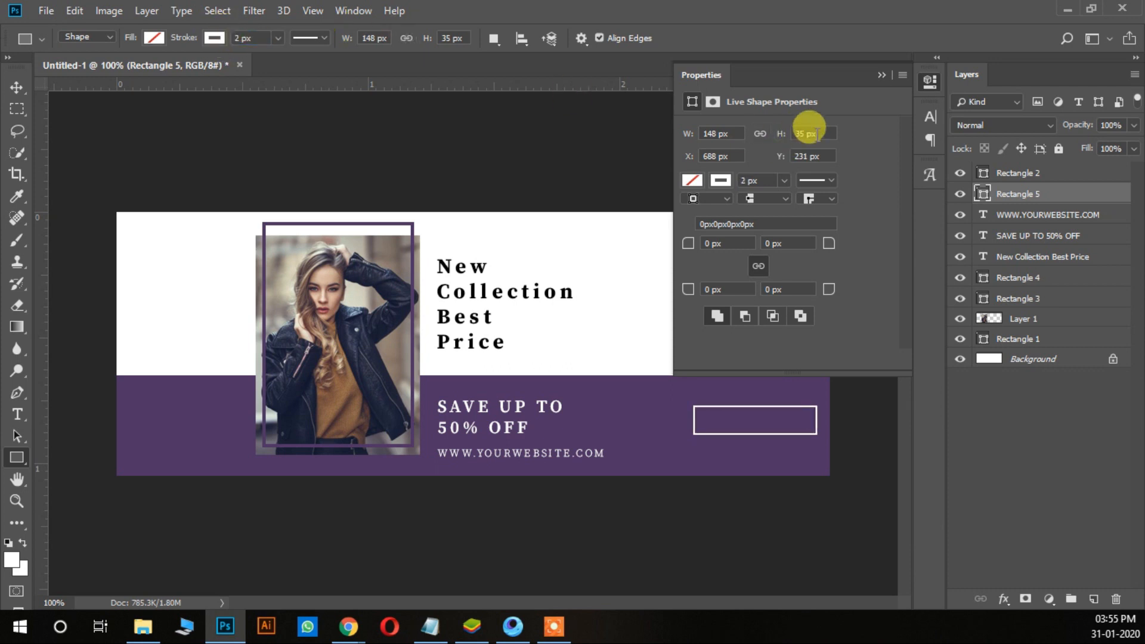
click(878, 74)
Step: Add the text "SHOP NOW" in the purple band between the discount text and the white outline
click(16, 417)
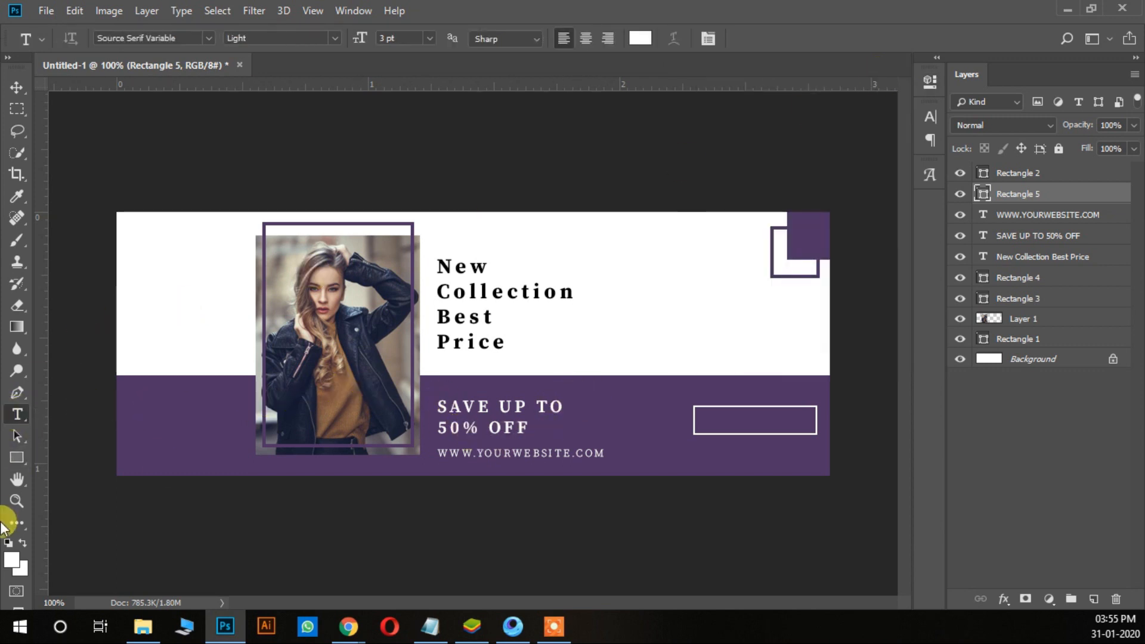
click(607, 430)
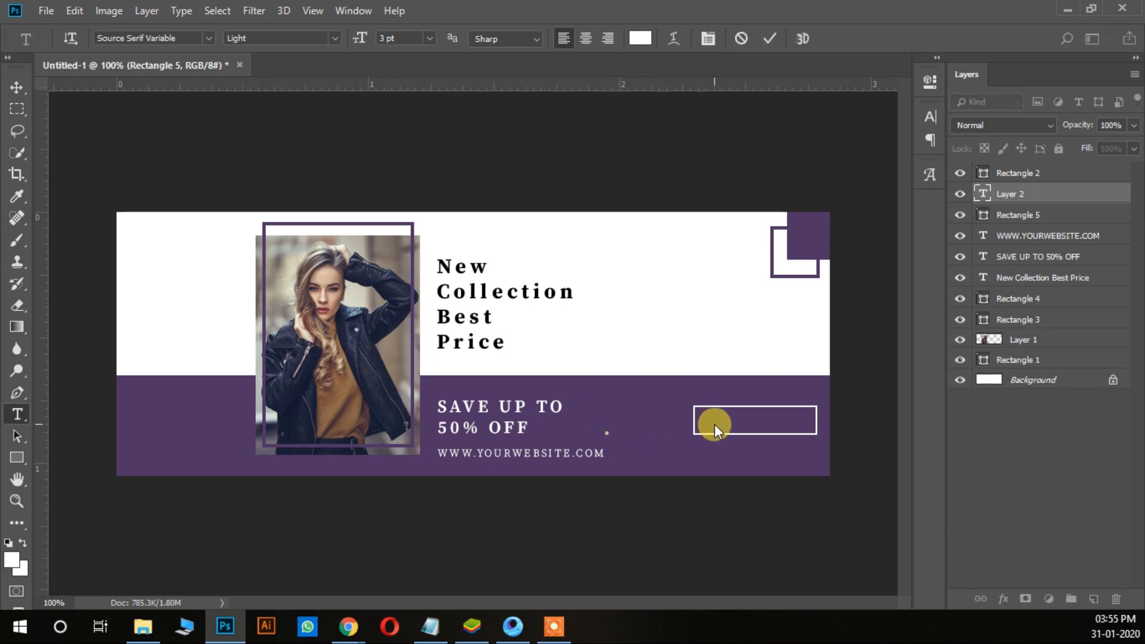
text(SHOP NOW)
Step: Set the "SHOP NOW" text to the Black style at 5 pt
key(ctrl+a)
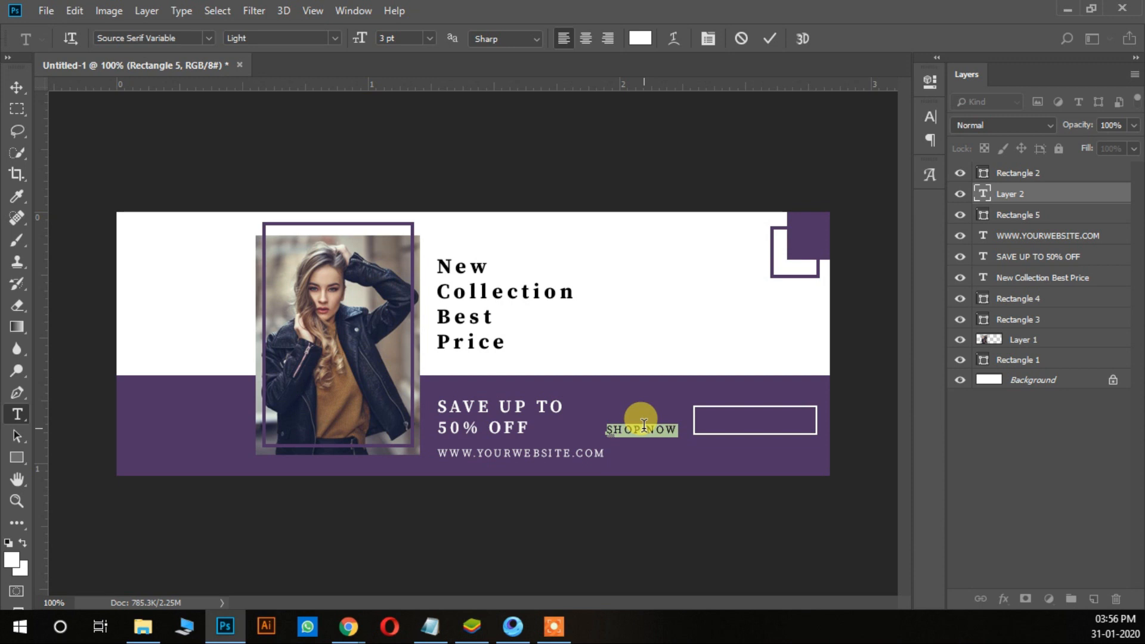
click(338, 38)
click(328, 116)
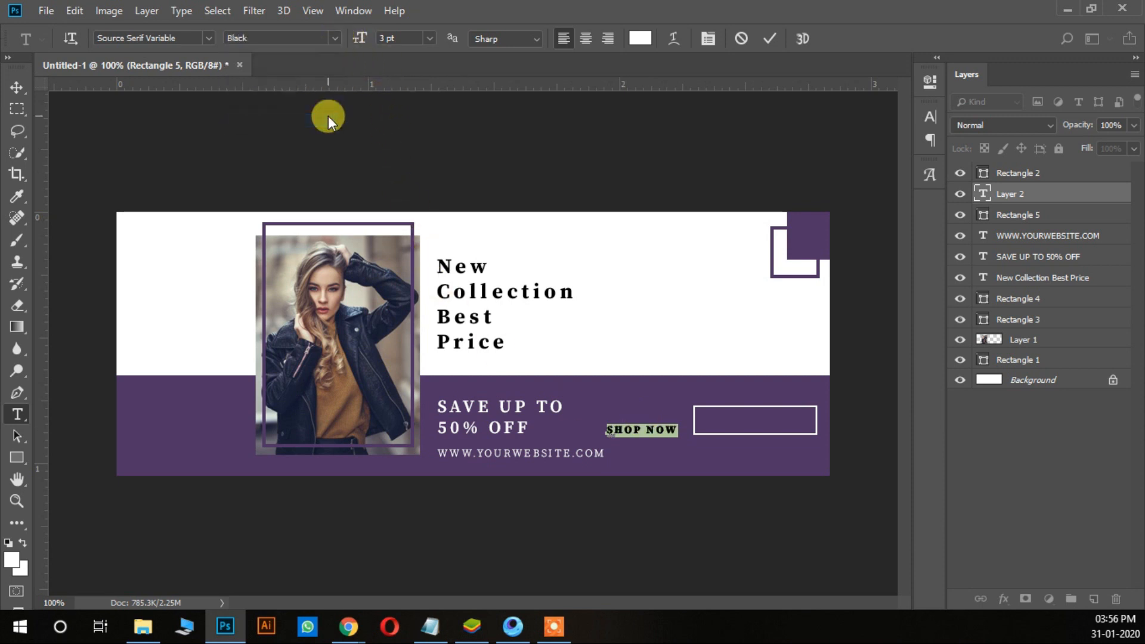
click(647, 428)
triple_click(662, 431)
click(427, 40)
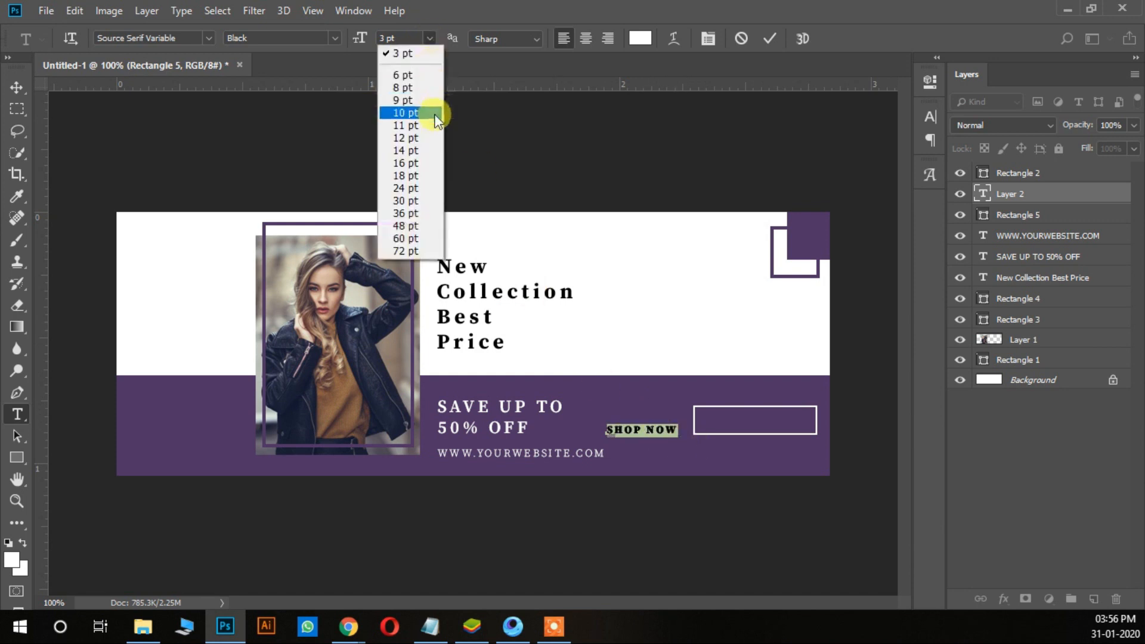
click(428, 75)
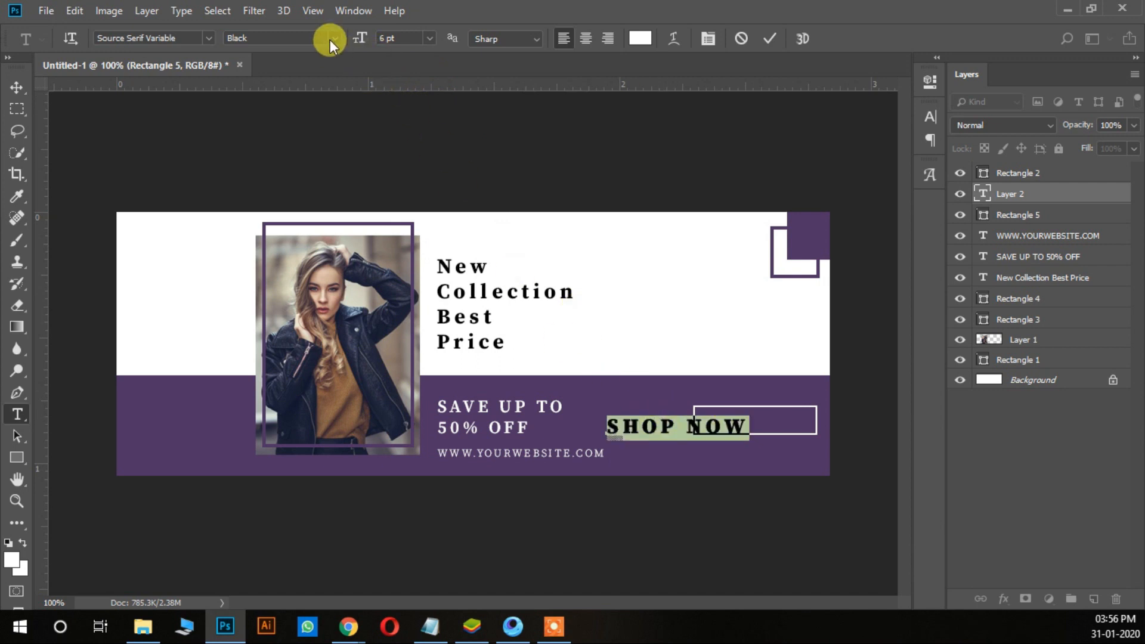
click(383, 38)
text(4)
key(Return)
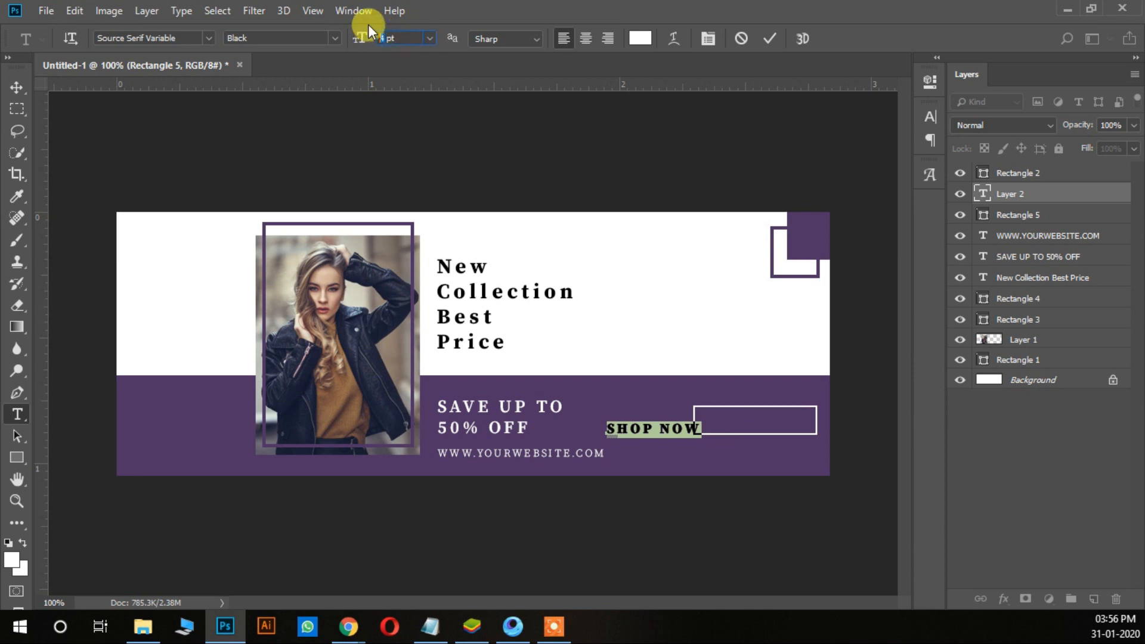
text(5)
key(Return)
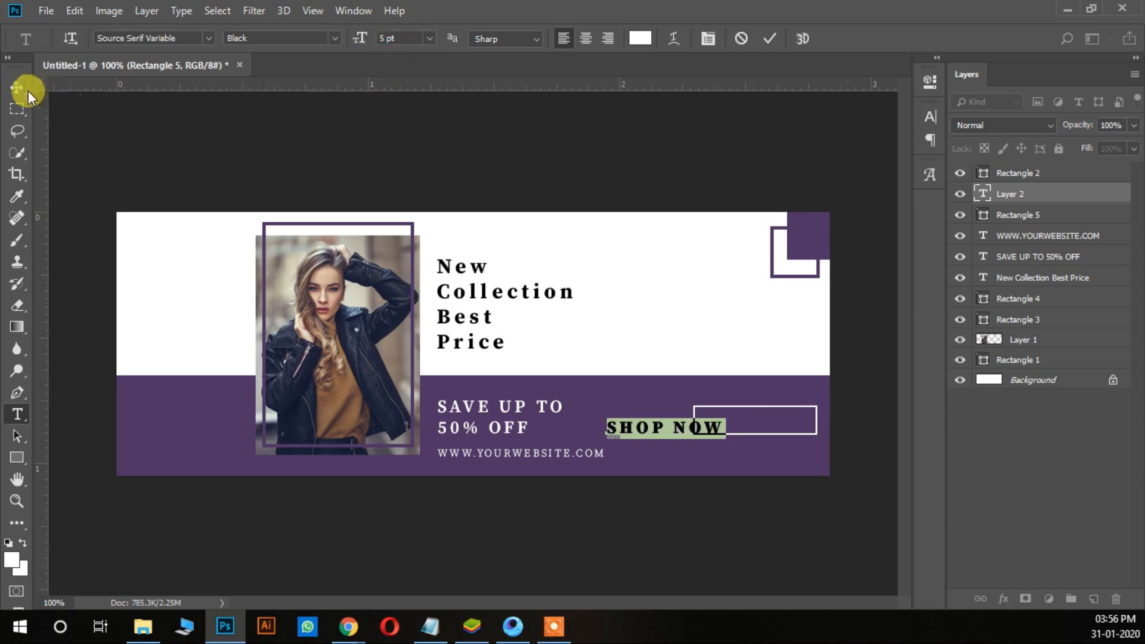
Step: Move the "SHOP NOW" text inside the white rectangle outline
click(28, 90)
drag(759, 433, 782, 421)
key(ctrl+t)
key(Return)
key(Right)
key(Right)
key(Right)
key(Right)
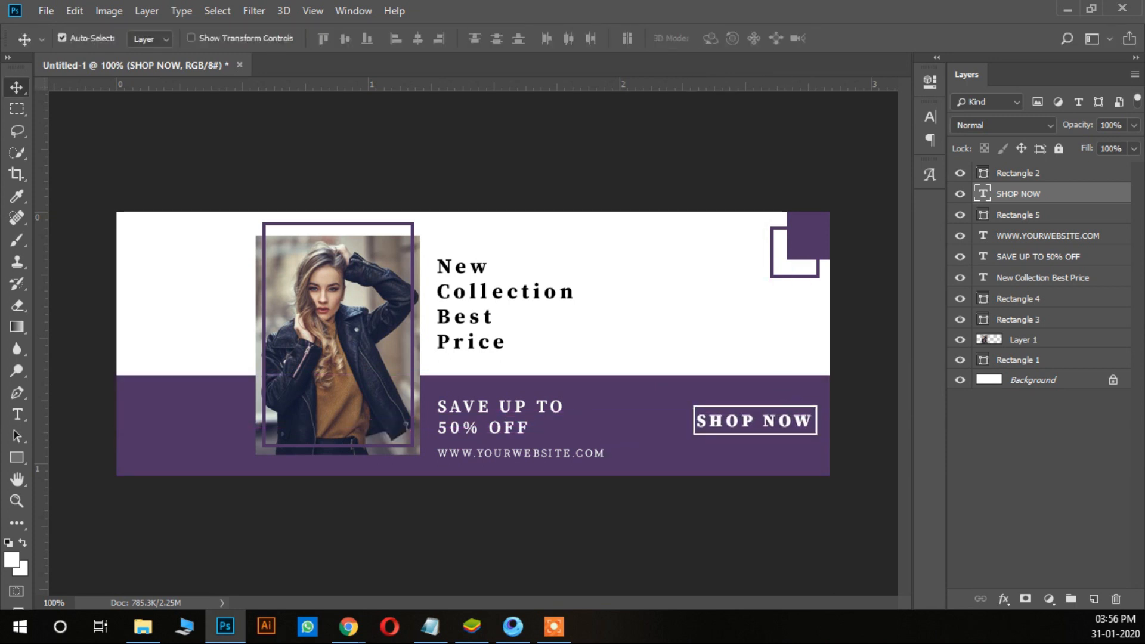
ctrl+click(1027, 173)
key(ctrl+t)
key(Return)
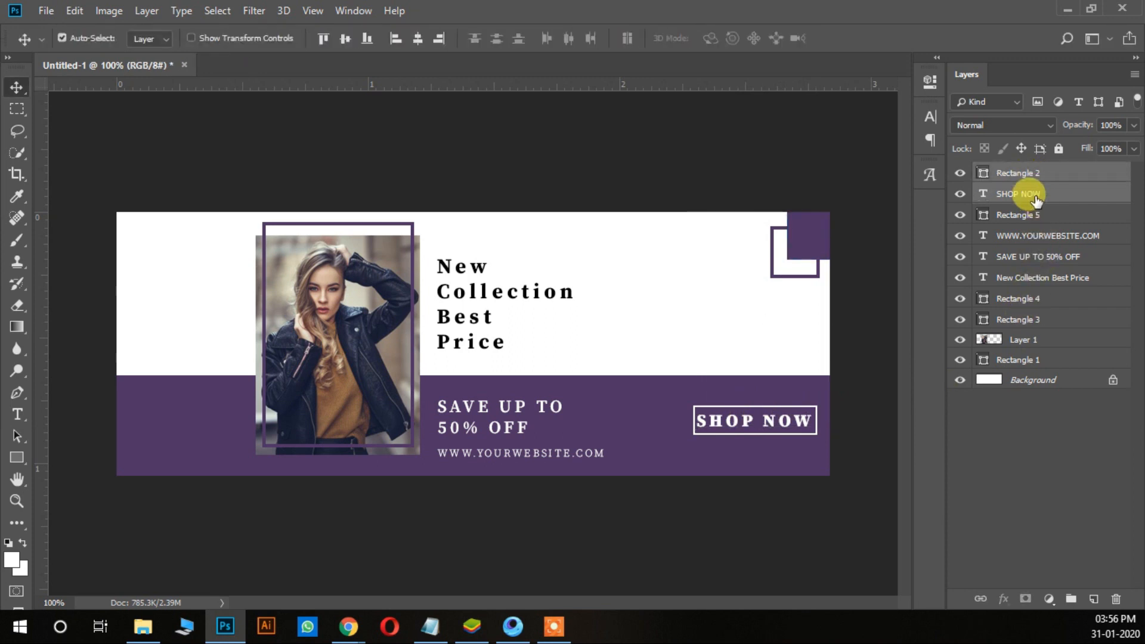
click(1068, 438)
right_click(781, 412)
click(768, 403)
right_click(770, 405)
click(780, 409)
key(ctrl+t)
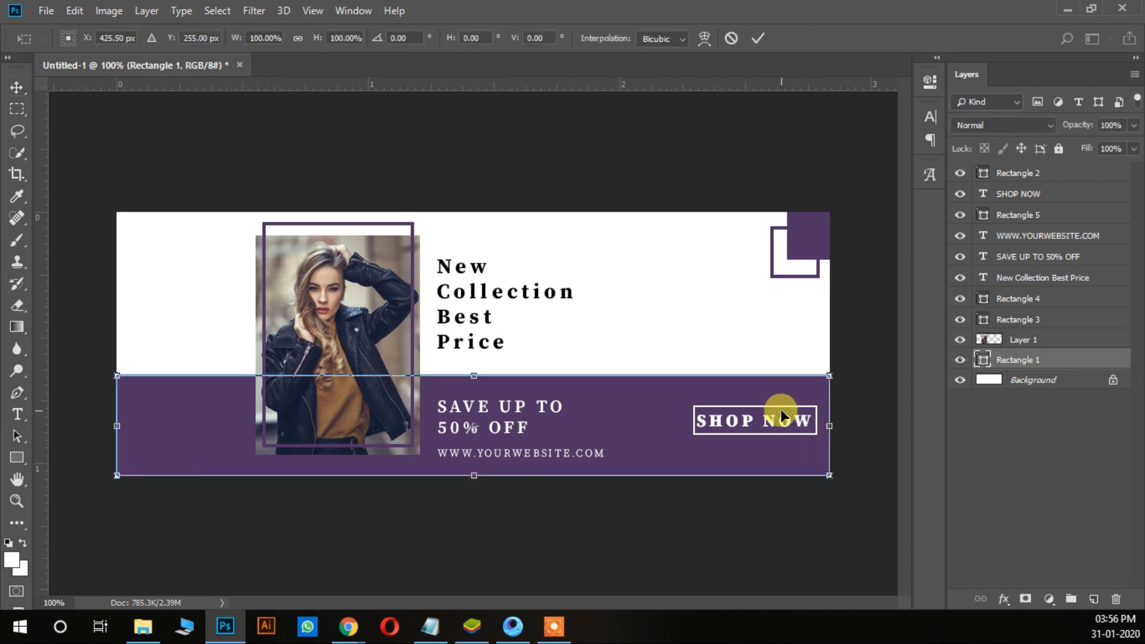
key(Return)
Step: Shift the white outline around "SHOP NOW" about 13 px left and enlarge it slightly in width and height
right_click(773, 408)
click(783, 416)
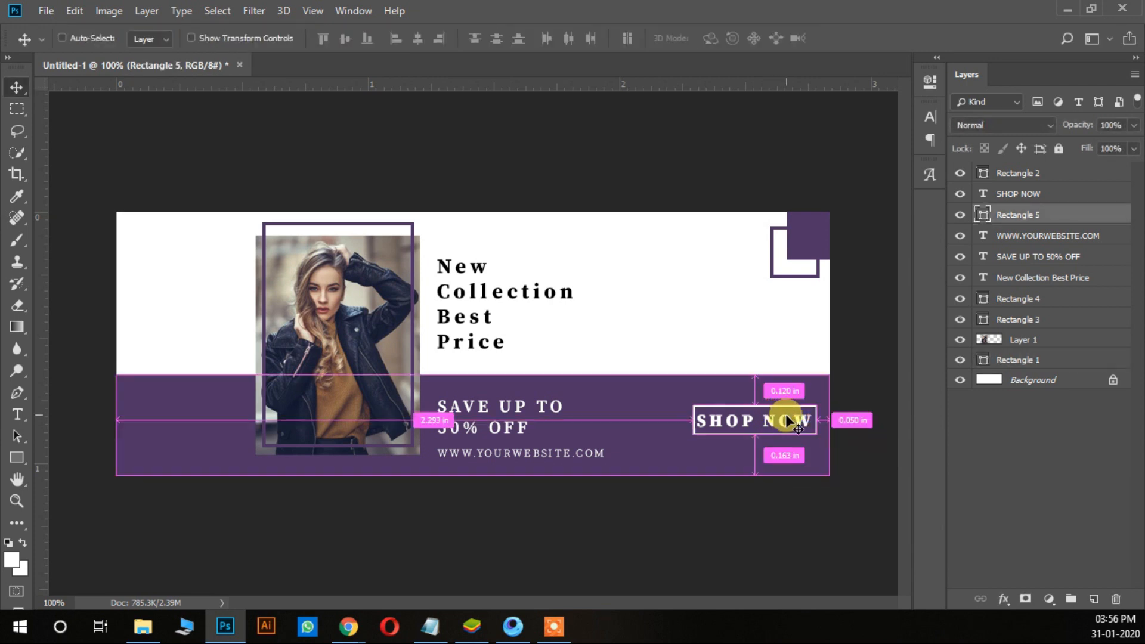
key(ctrl+t)
key(Return)
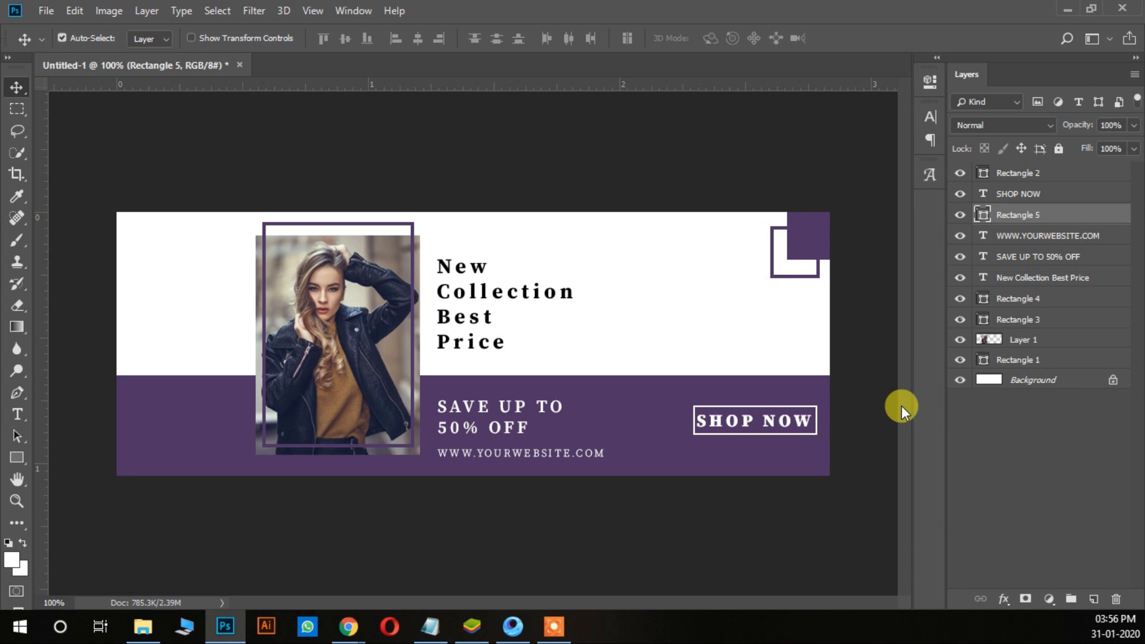
key(ctrl+t)
key(Left)
key(Left)
key(Left)
key(Left)
key(Left)
key(Left)
key(Left)
key(Left)
key(Left)
key(Left)
key(Left)
key(Left)
key(Left)
key(Left)
key(Left)
key(Left)
key(Left)
key(Left)
drag(740, 434, 732, 435)
drag(797, 419, 807, 419)
mouse_move(742, 399)
mouse_down()
mouse_move(733, 386)
mouse_move(741, 401)
mouse_up()
key(Return)
Step: Move the "SHOP NOW" text about 10 px left and 3 px up to centre it in the white outline
right_click(767, 420)
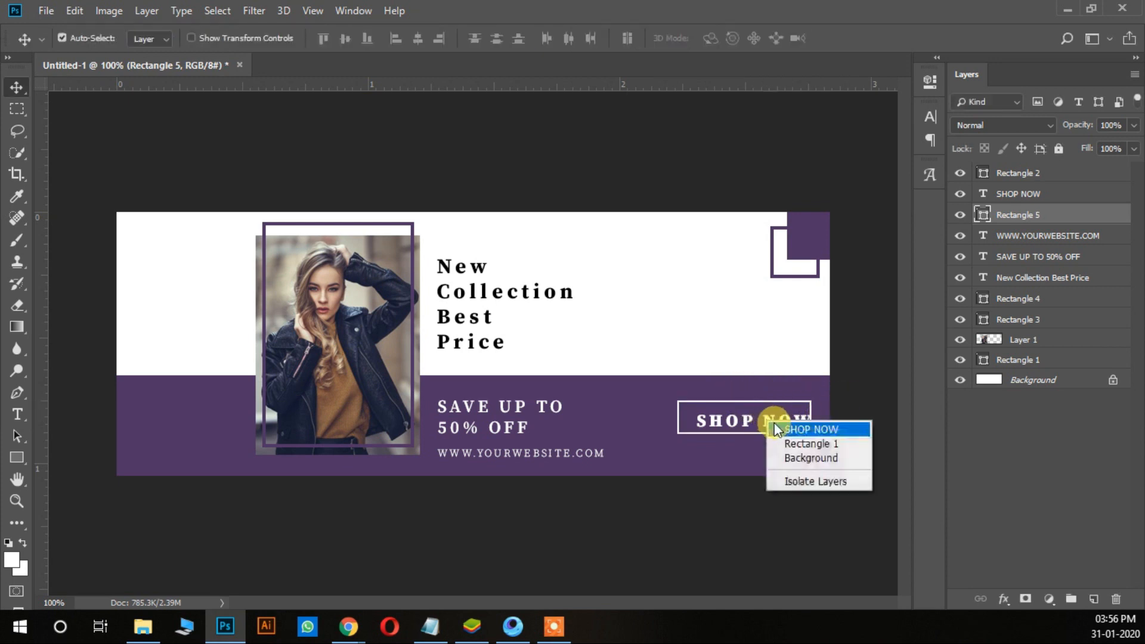
click(814, 428)
key(Left)
key(Left)
key(Left)
key(Left)
key(Left)
key(Left)
key(Left)
key(Left)
key(Left)
key(Left)
key(Up)
key(Up)
key(Up)
key(Up)
key(Up)
key(Left)
key(Left)
key(Left)
key(Left)
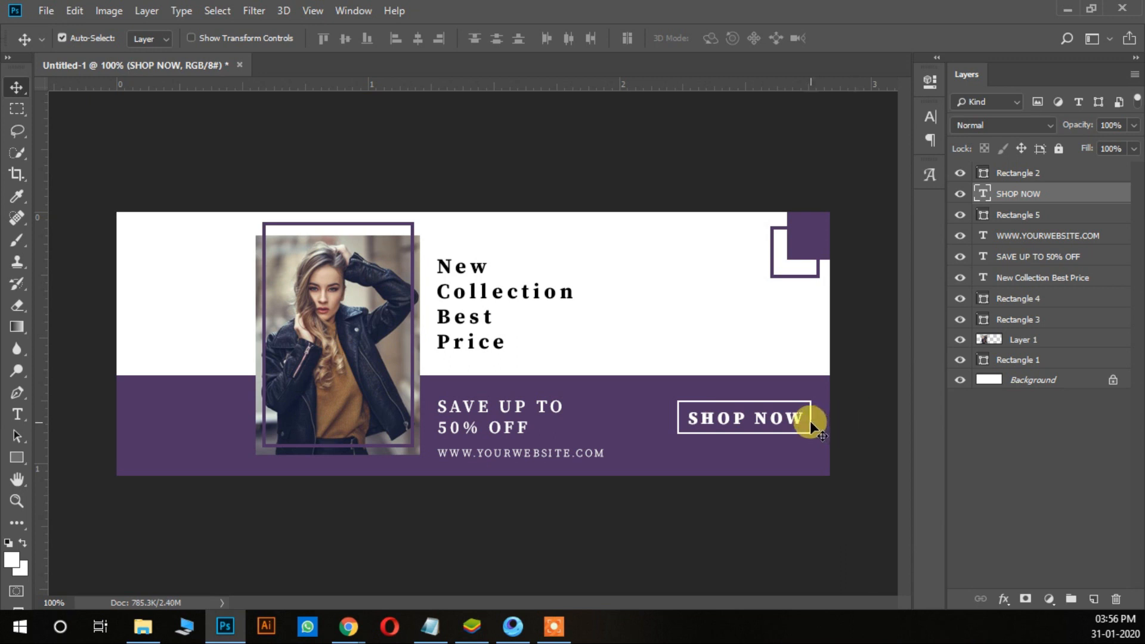
key(ctrl+t)
key(Return)
Step: Shift the white outline around "SHOP NOW" about 1 px right
click(1006, 216)
key(ctrl+t)
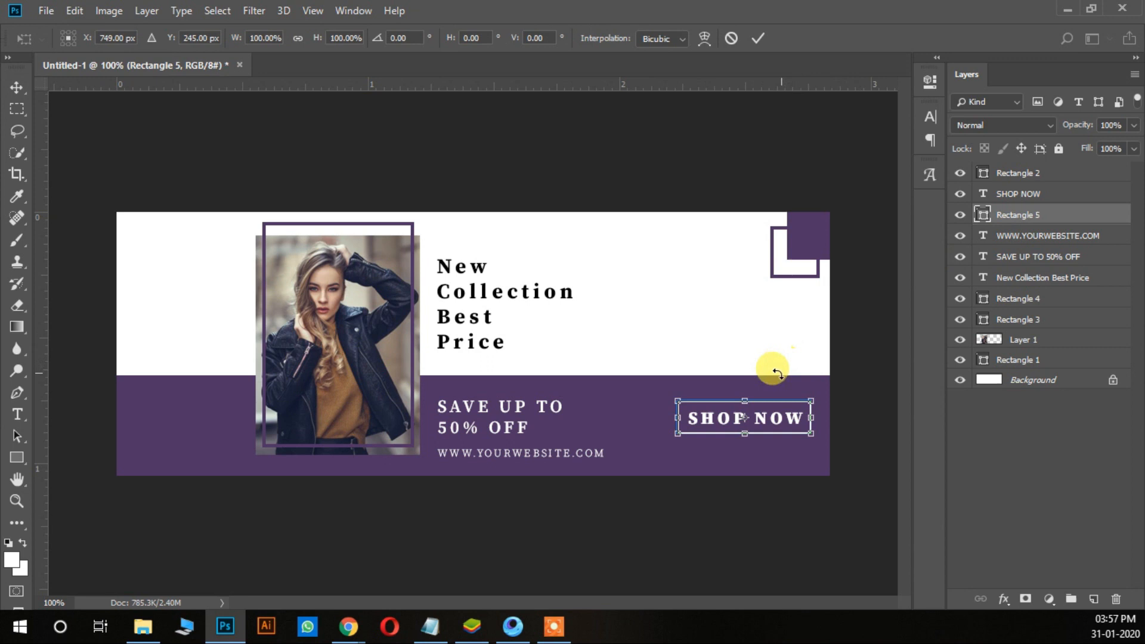
drag(745, 400, 747, 398)
key(Return)
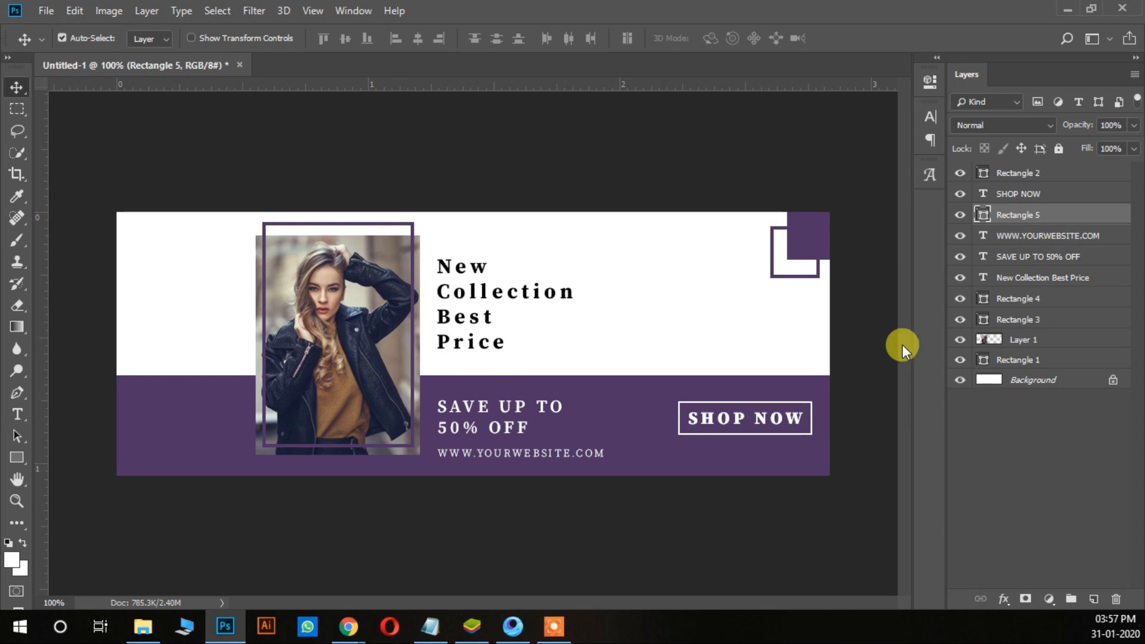
Step: Move the "SHOP NOW" text and its white outline together about 7 px left and 30 px down in the purple band
shift+click(1009, 195)
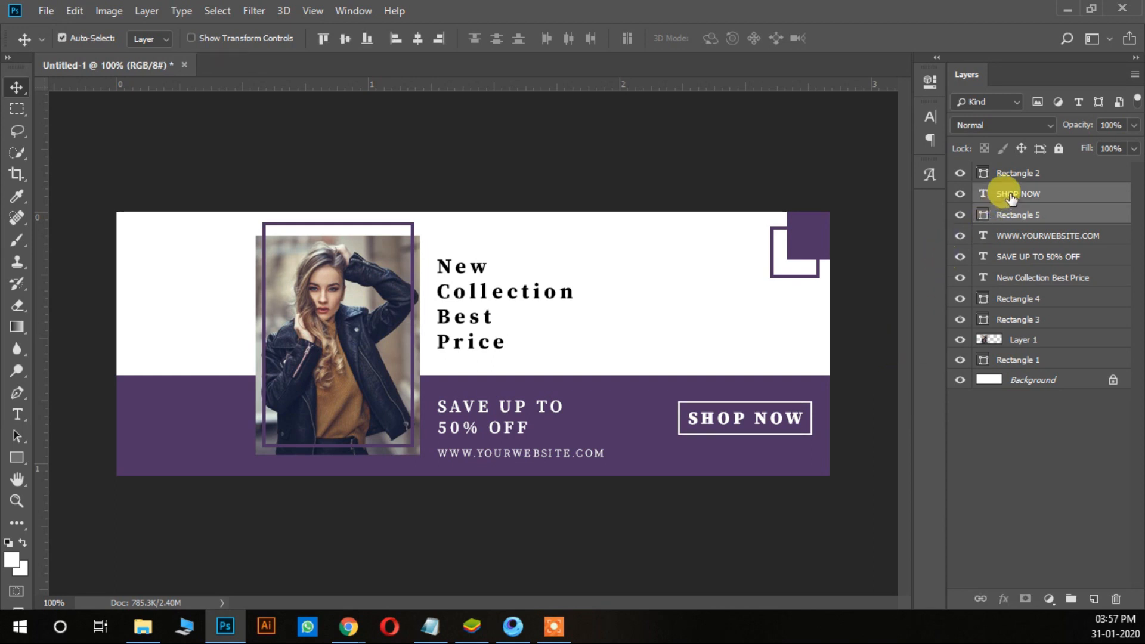
key(shift+Down)
key(shift+Down)
key(shift+Down)
key(shift+Down)
key(Down)
key(Down)
key(Down)
key(Left)
key(Left)
key(Left)
key(Left)
key(Up)
key(Left)
key(Left)
key(Left)
key(Left)
key(Left)
key(Left)
key(Left)
key(Left)
key(Left)
key(Left)
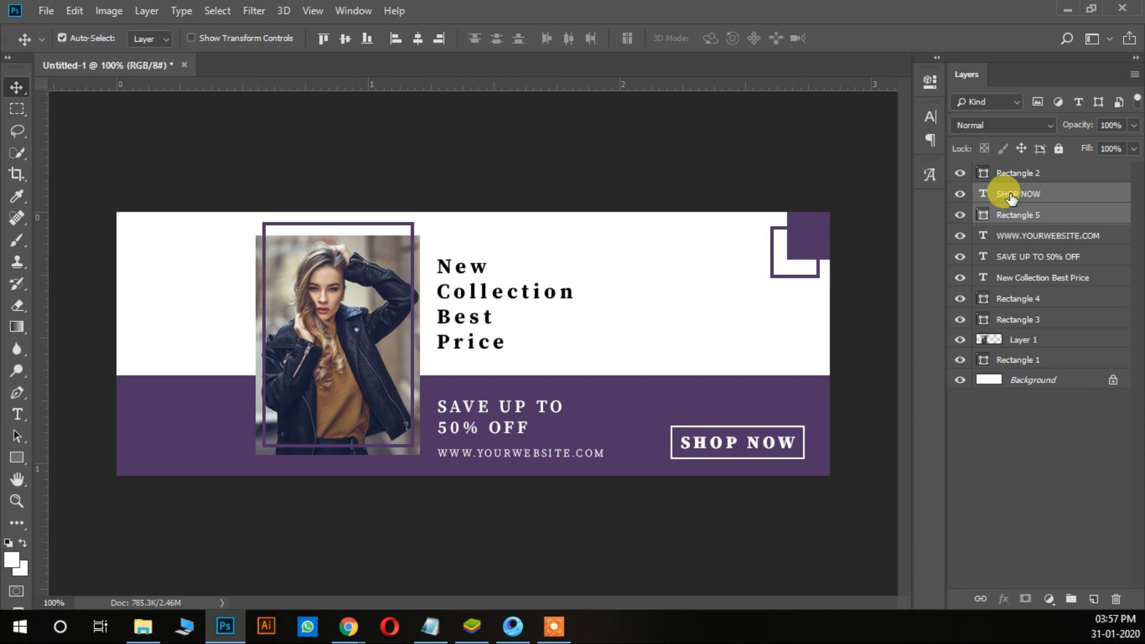
key(Right)
key(Right)
key(Right)
key(Down)
key(Down)
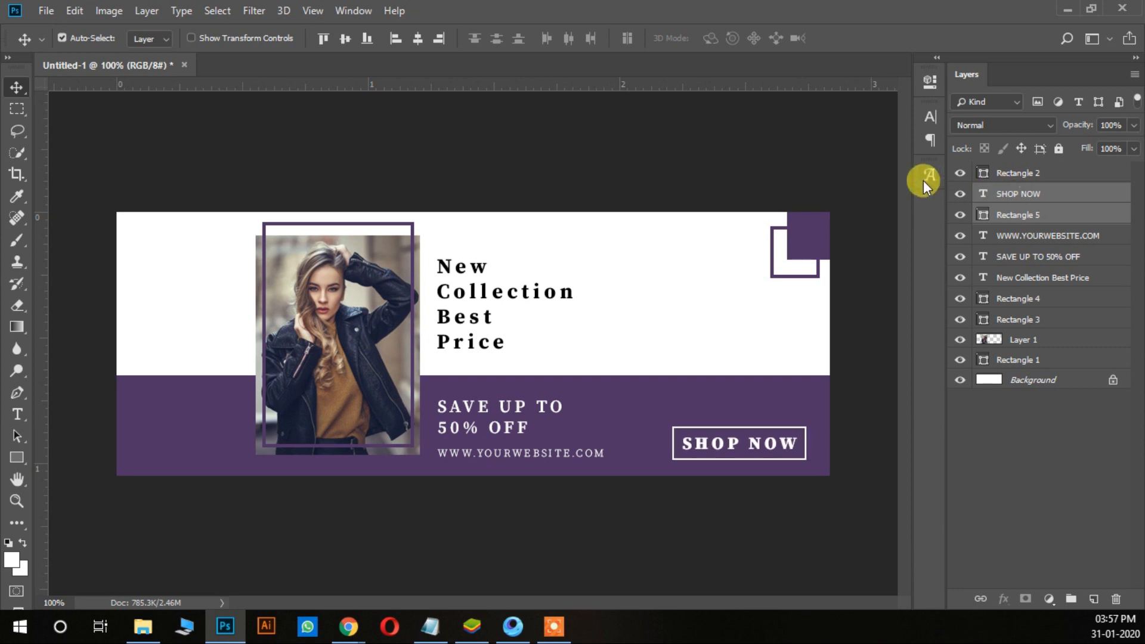
click(17, 413)
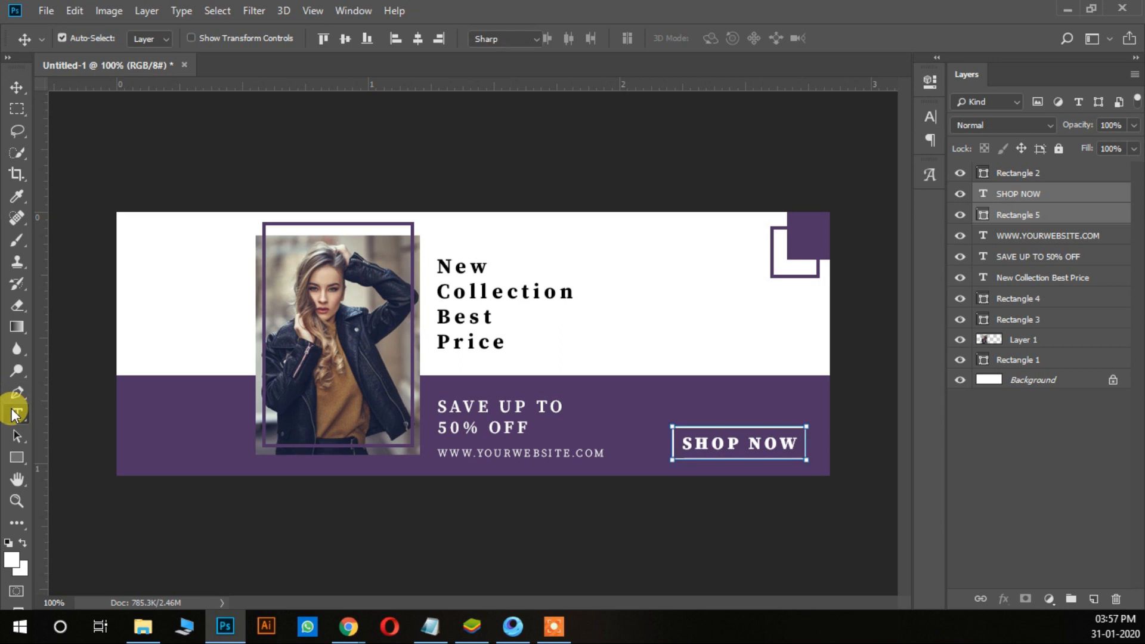
click(17, 87)
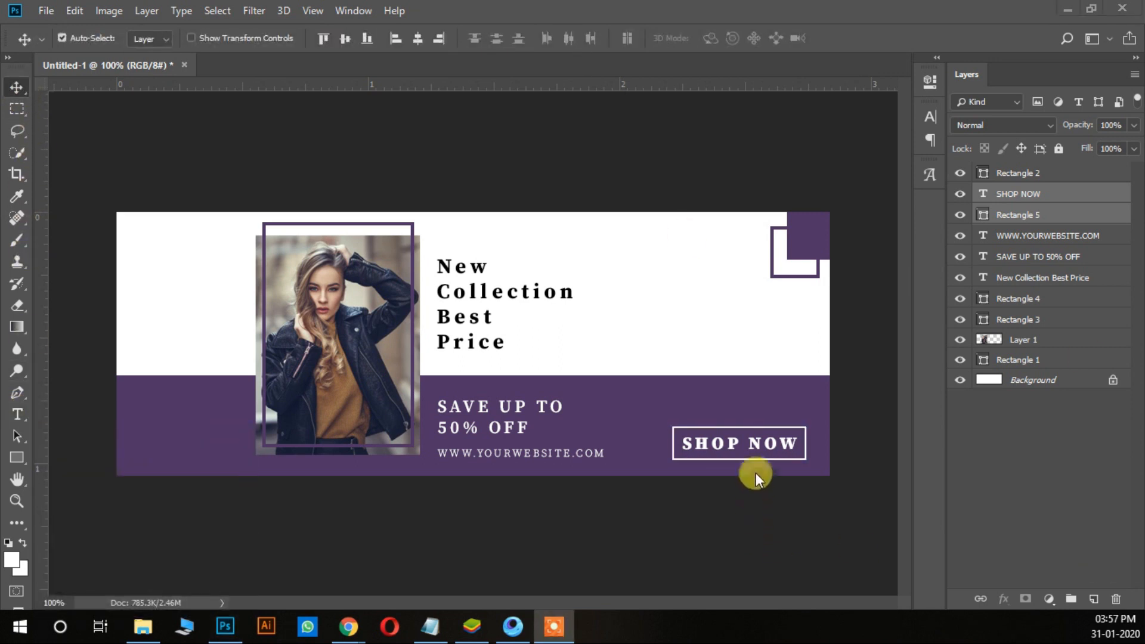
click(11, 415)
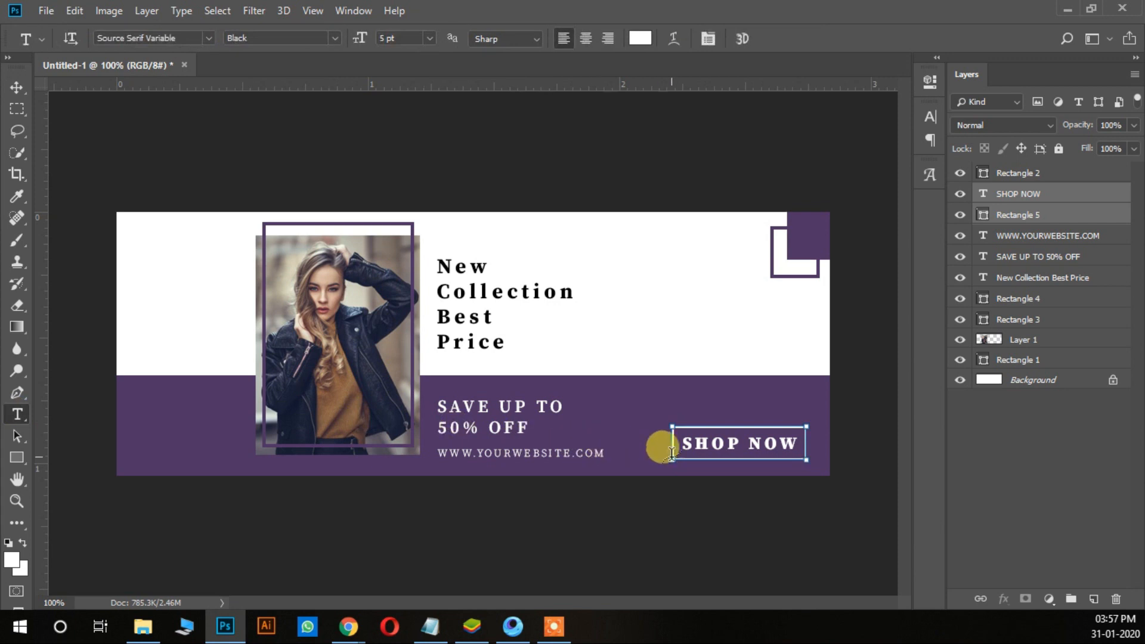
click(696, 449)
key(Escape)
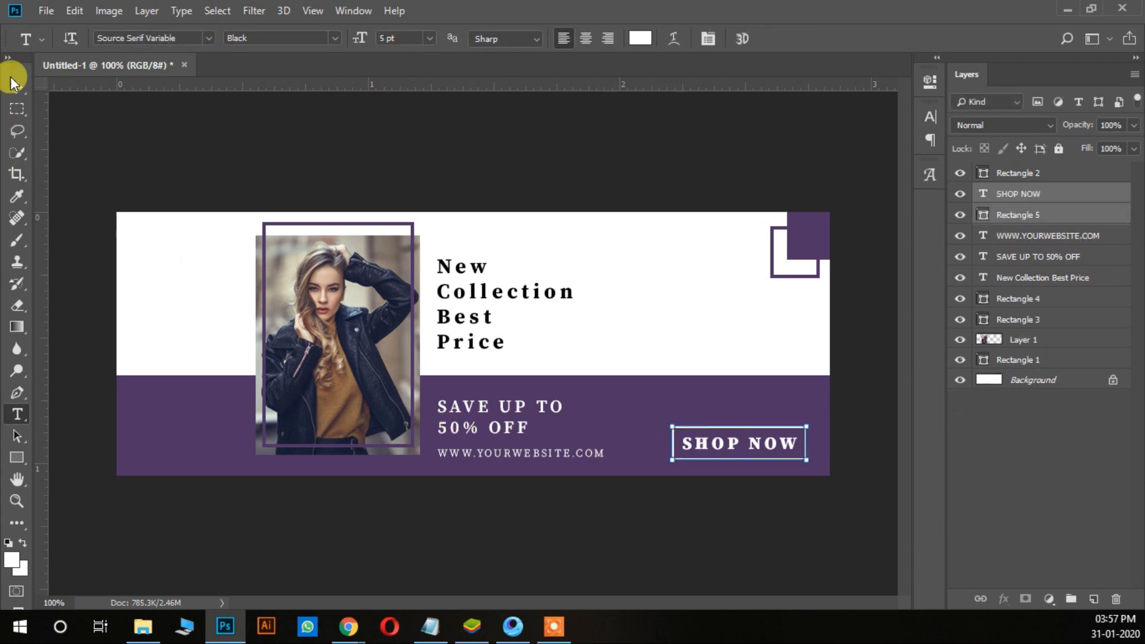
click(17, 87)
Step: Set the "SHOP NOW" text size to 4 pt
click(16, 414)
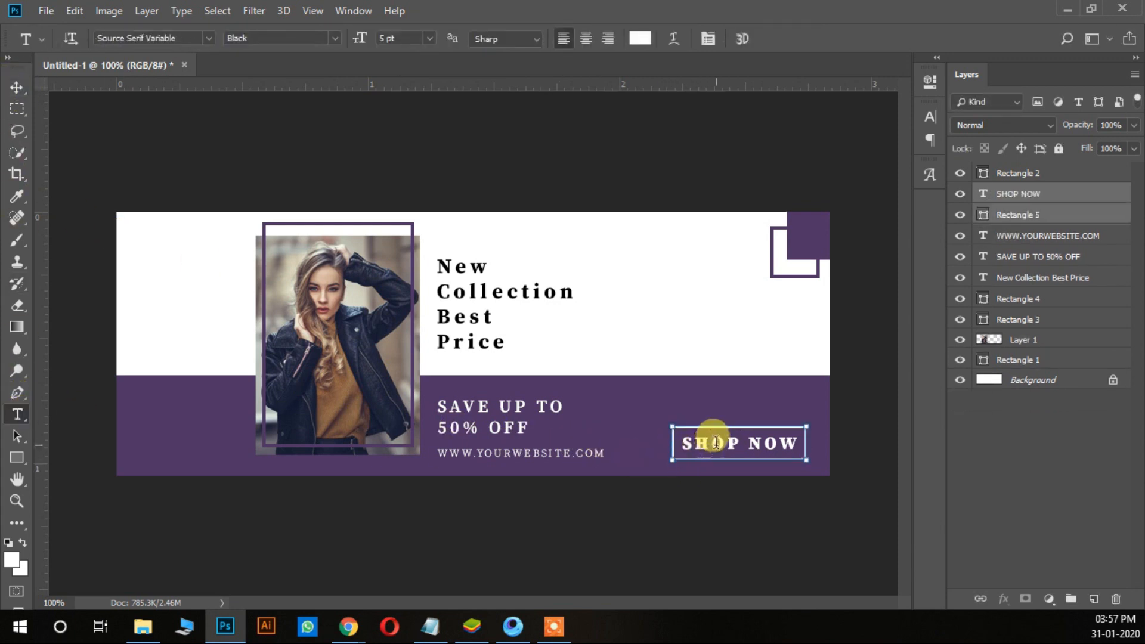
click(721, 443)
key(ctrl+a)
click(378, 41)
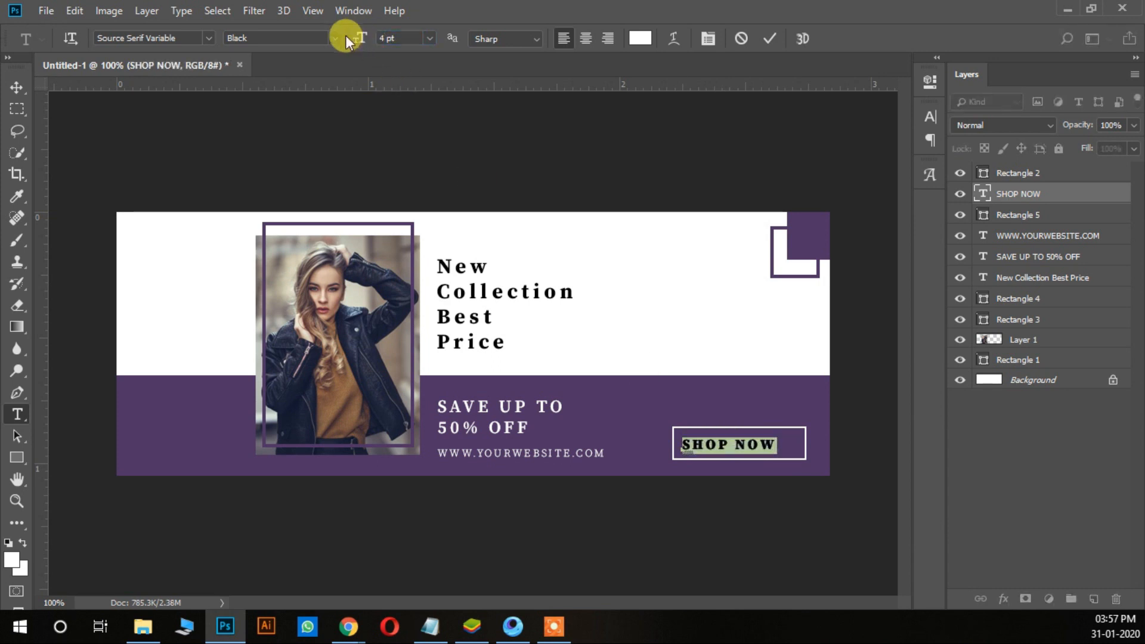
Step: Move the "SHOP NOW" text about 7 px right inside its white outline
click(16, 87)
right_click(766, 435)
click(775, 439)
Step: Shrink the white outline around "SHOP NOW" by bringing its right edge in about 13 px and its top edge down about 8 px
click(1028, 219)
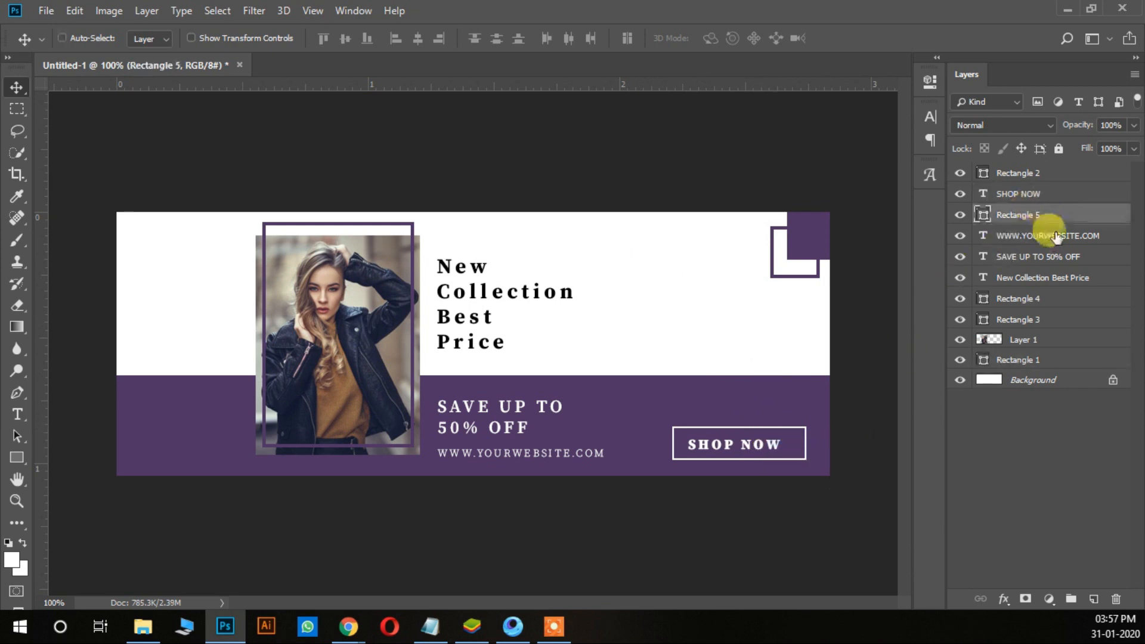
key(ctrl+t)
drag(795, 444, 795, 444)
drag(742, 419, 744, 426)
key(Return)
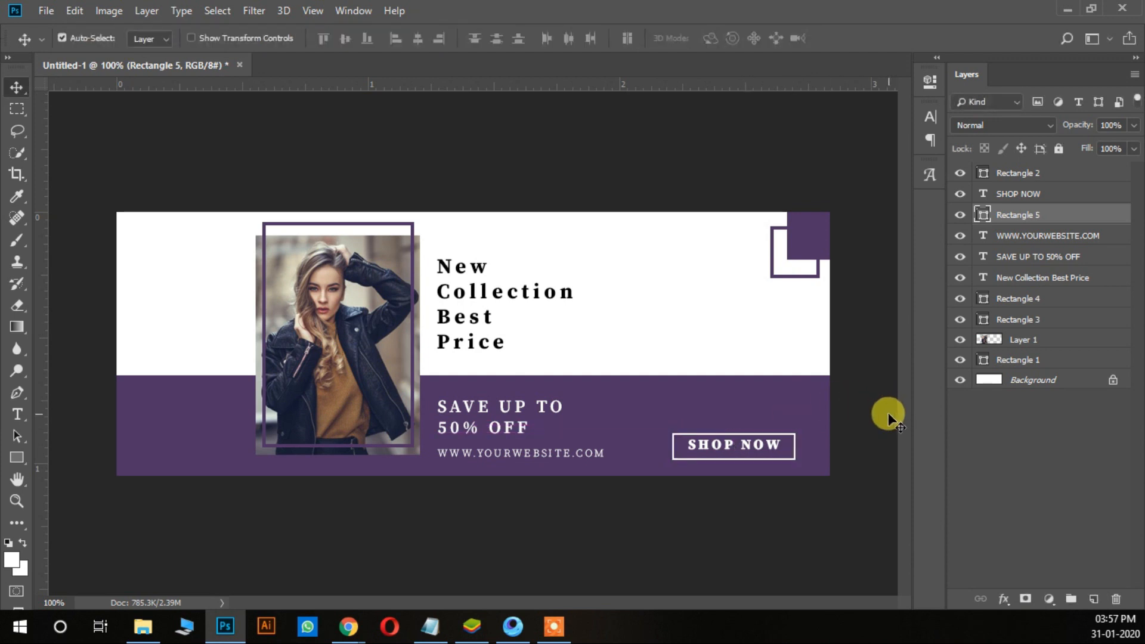
Step: Bring the white outline's left edge in about 6 px and nudge the outline up 3 px around "SHOP NOW"
click(672, 444)
drag(672, 447, 679, 446)
key(Return)
key(Up)
key(Up)
key(Up)
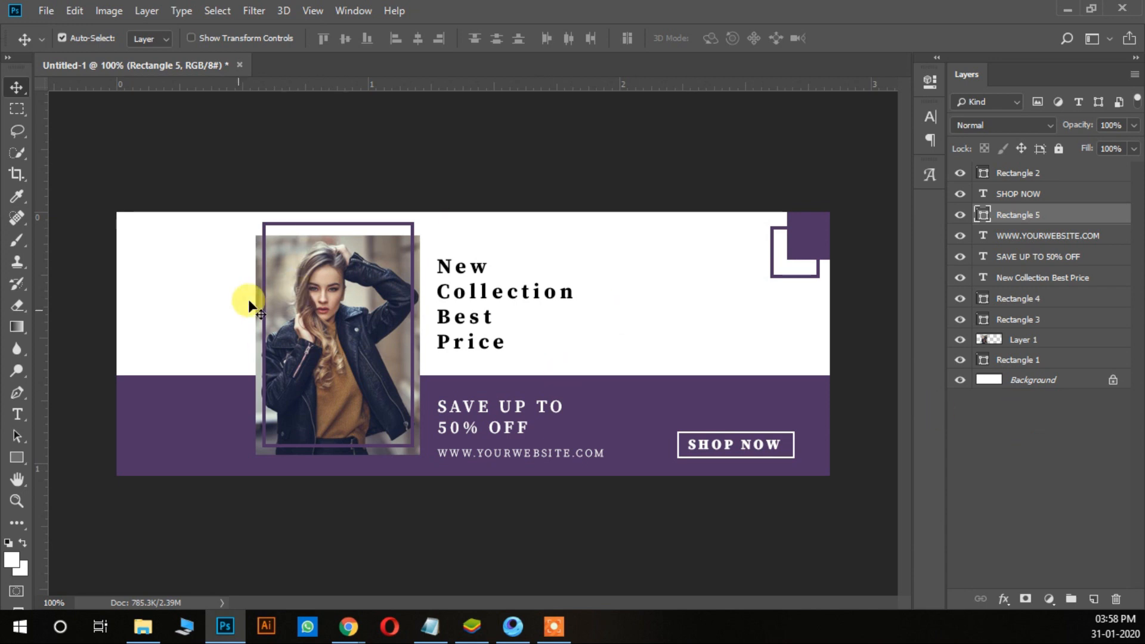
Step: Check the "SHOP NOW" button's spacing up close and nudge its white outline 1 px left
key(ctrl+plus)
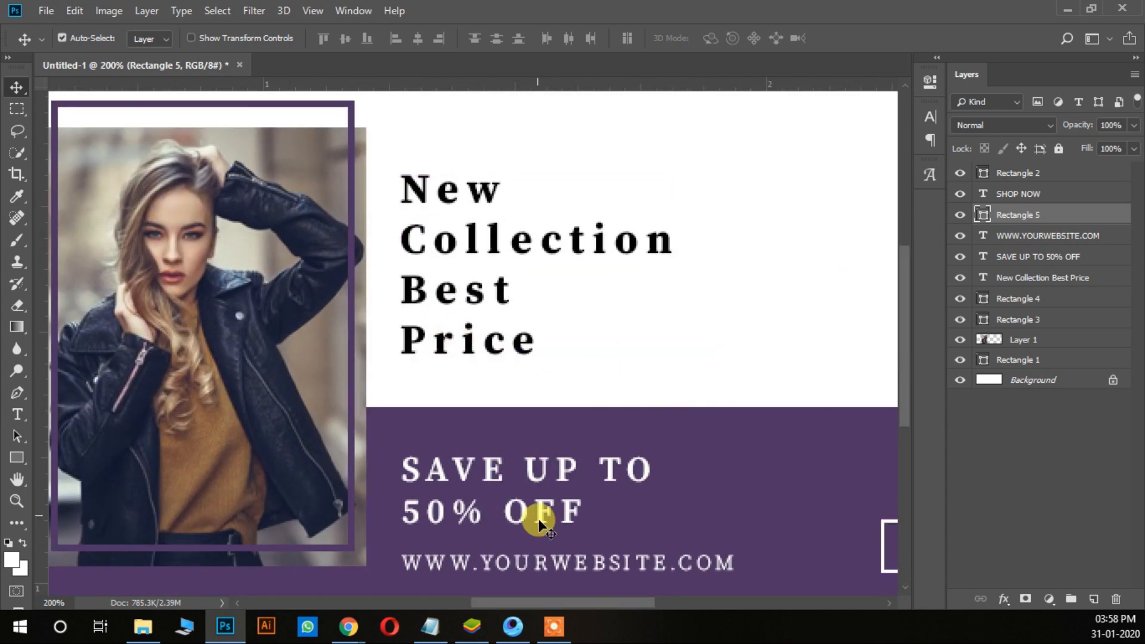
drag(567, 600, 661, 604)
scroll(728, 463, down, 2)
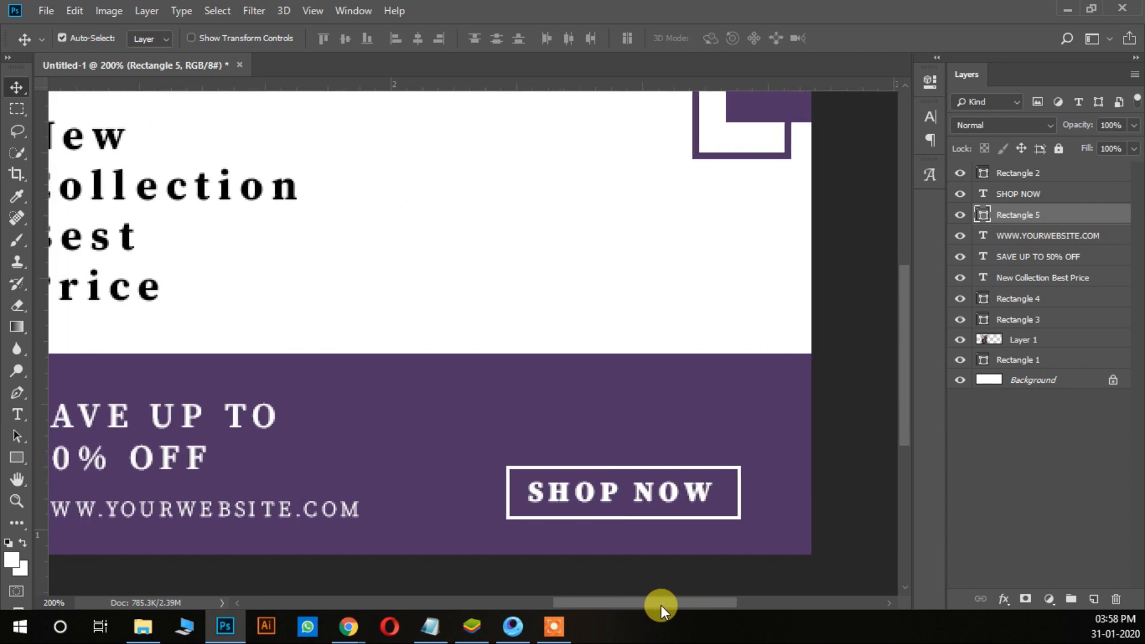
key(ctrl+minus)
key(Left)
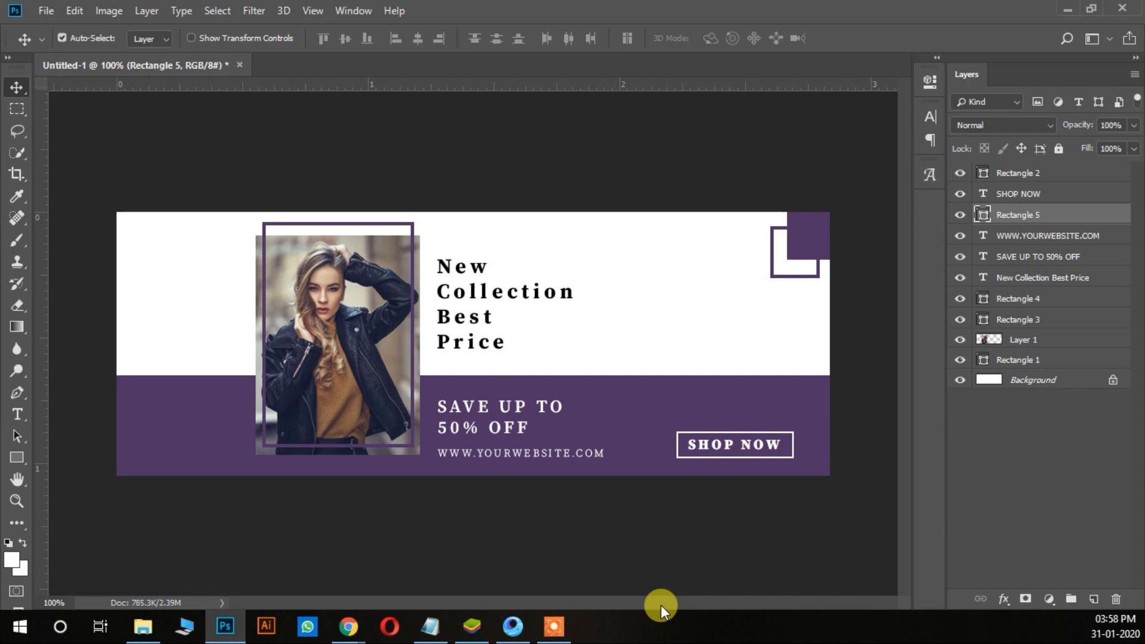